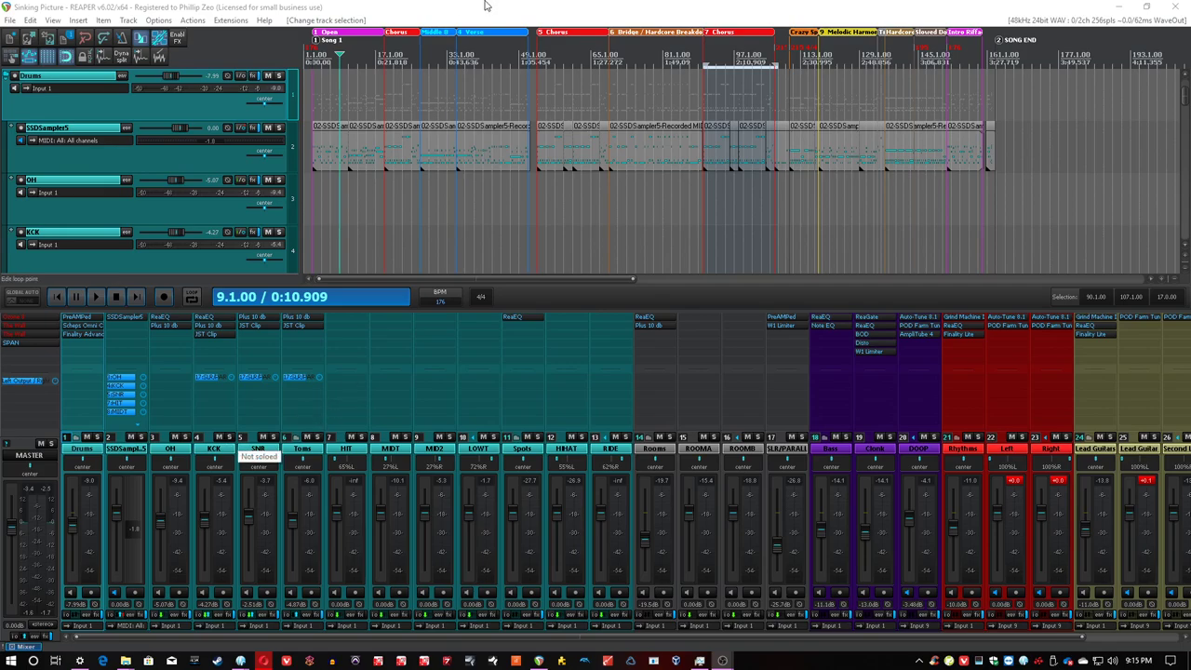
Solo the Drums track and play the song's opening section from bar 5.
{"action": "left_click", "coordinate": [486, 6]}
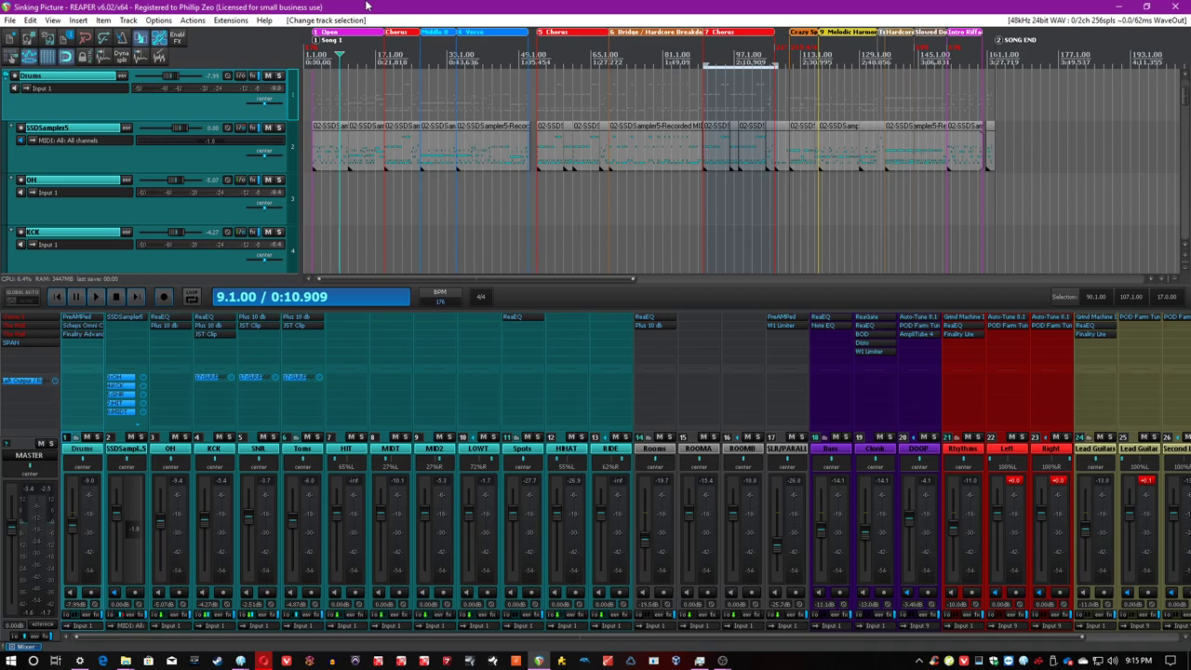
{"action": "left_click", "coordinate": [350, 103]}
{"action": "scroll", "coordinate": [350, 103], "scroll_direction": "up", "scroll_amount": 4}
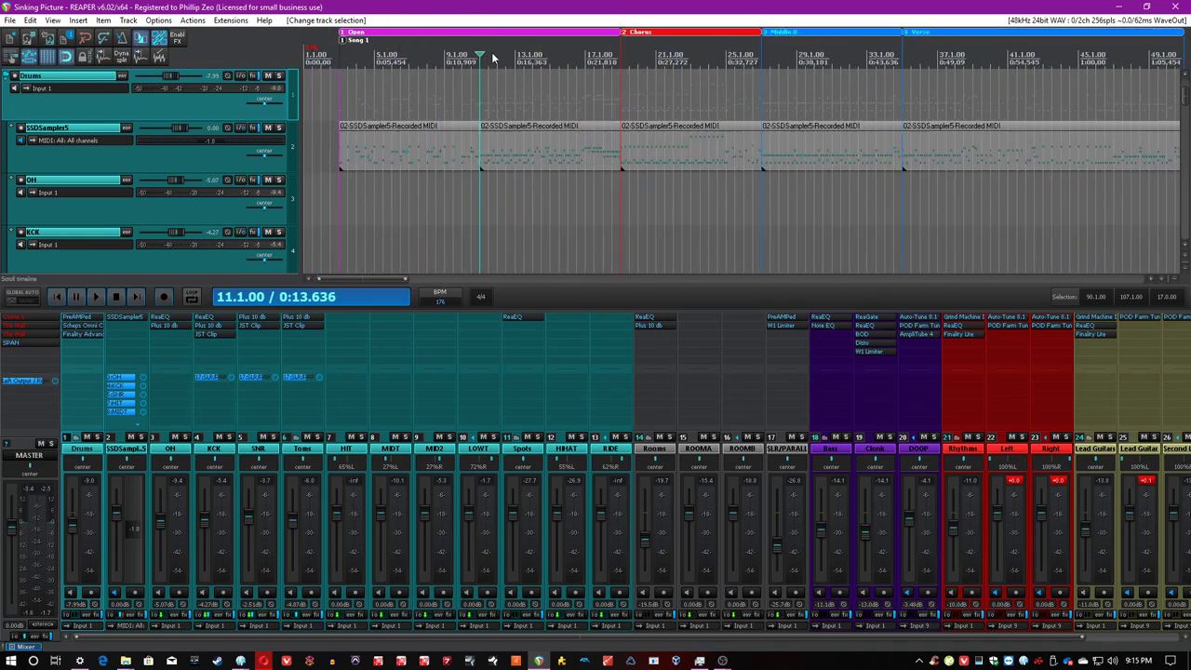
{"action": "scroll", "coordinate": [325, 229], "scroll_direction": "up", "scroll_amount": 3}
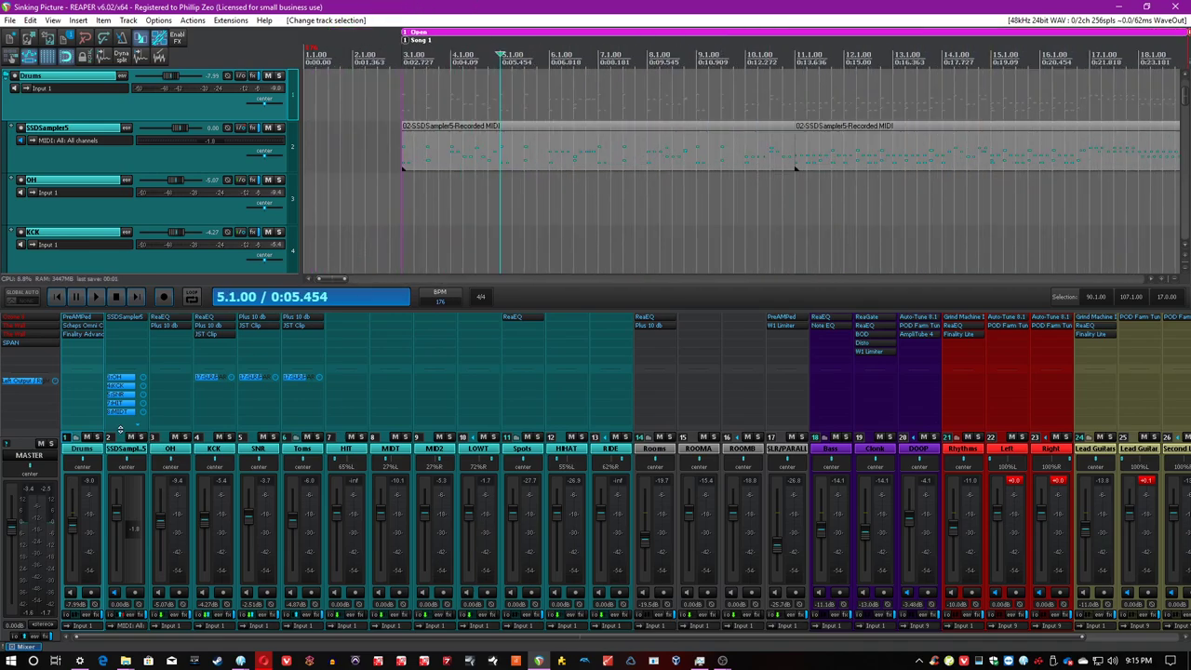
{"action": "left_click", "coordinate": [97, 437]}
{"action": "key", "text": "space"}
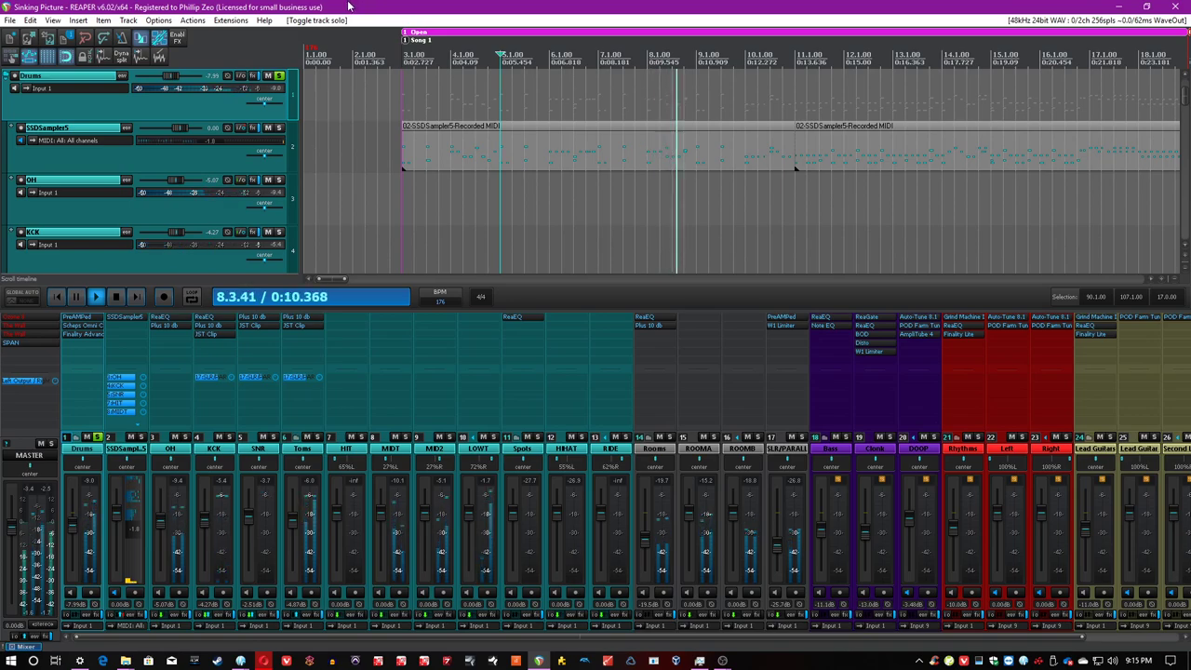
Compare the soloed KCK track with the whole drum group and the full mix during playback.
{"action": "left_click", "coordinate": [230, 436]}
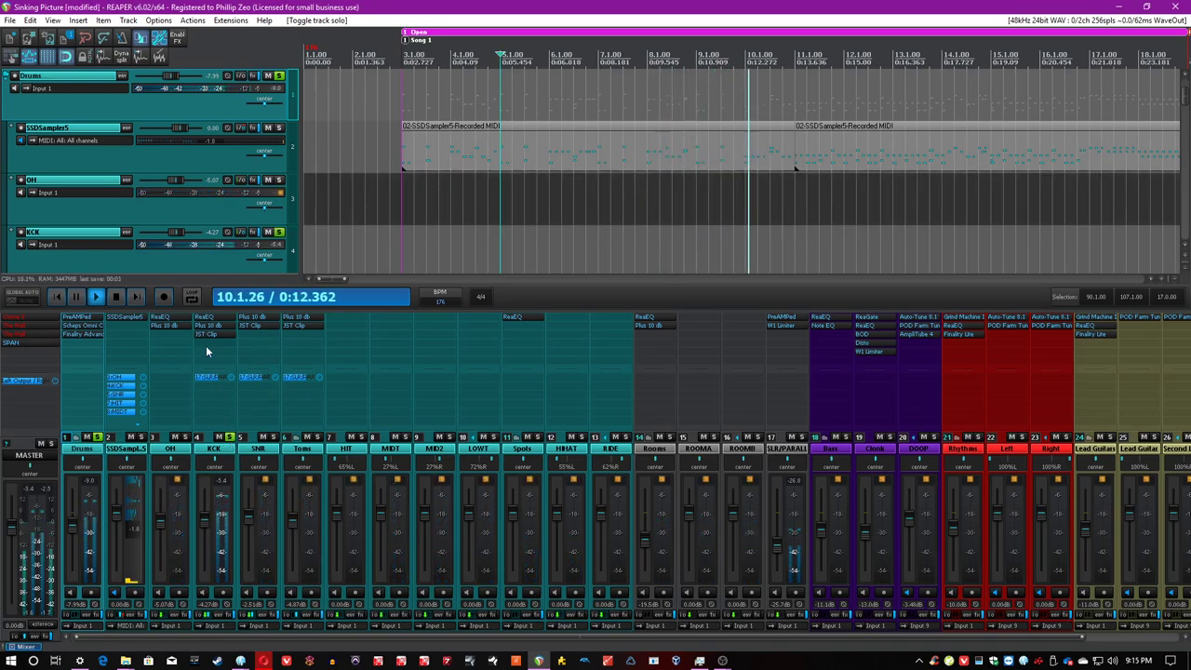
{"action": "key", "text": "ctrl+s"}
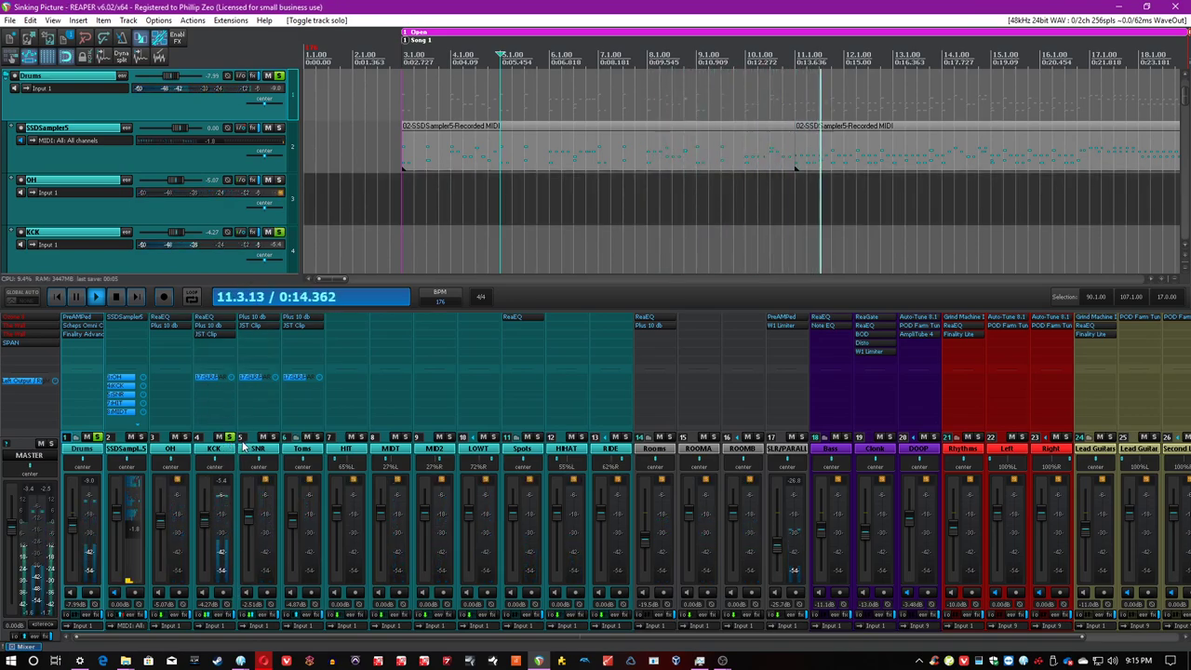
{"action": "left_click", "coordinate": [233, 438]}
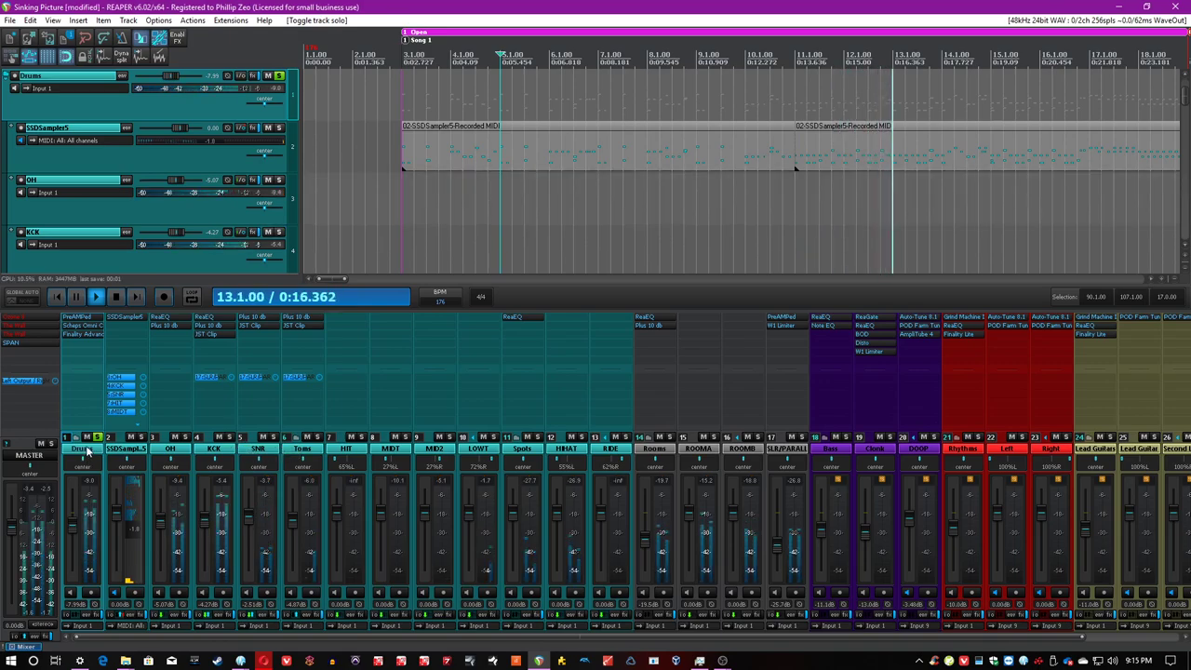
{"action": "key", "text": "ctrl+s"}
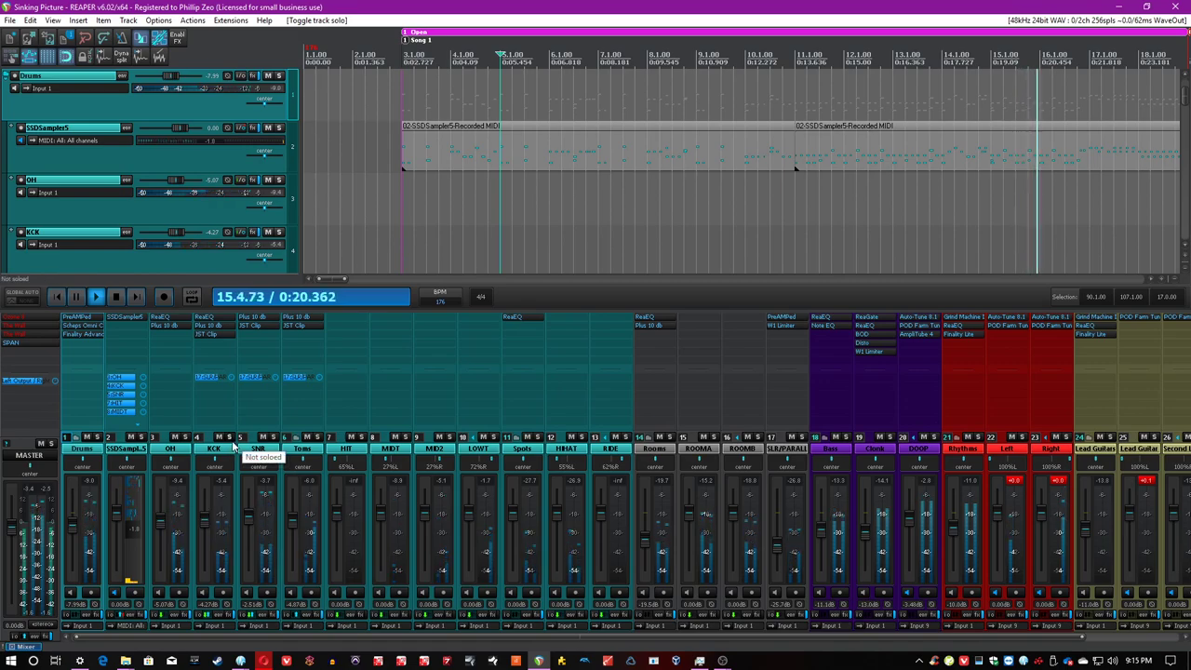
With only the Drums group soloed and playback stopped, insert ReaEQ on the KCK track between Plus 10 db and JST Clip.
{"action": "left_click", "coordinate": [97, 436]}
{"action": "key", "text": "space"}
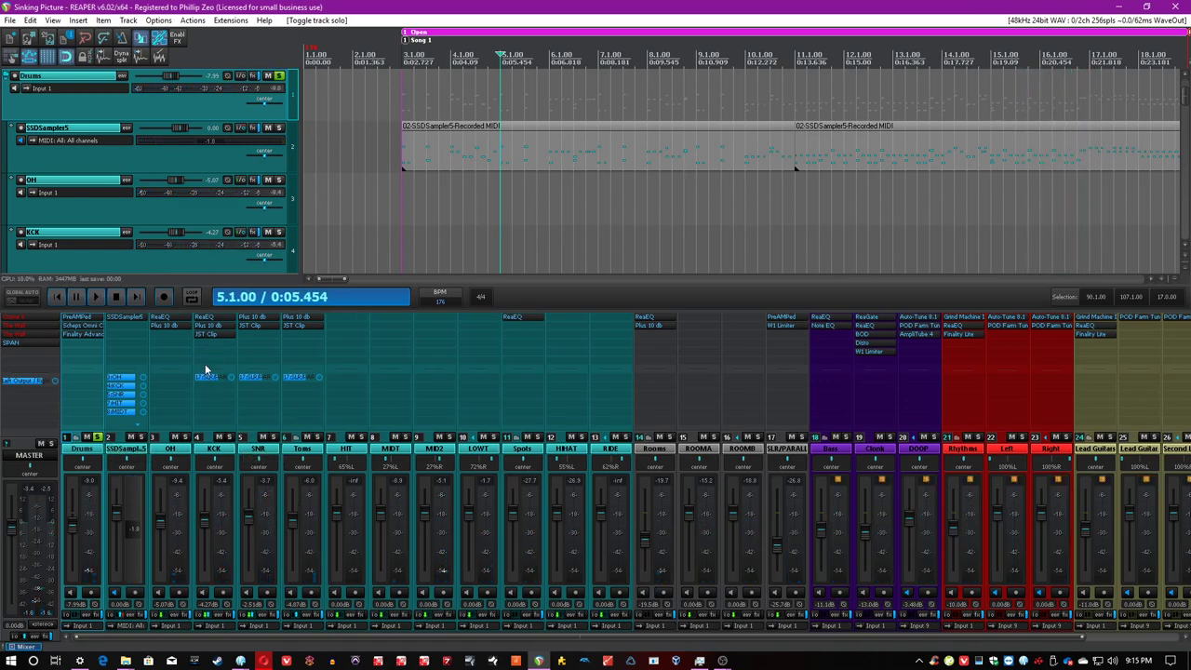
{"action": "double_click", "coordinate": [206, 361]}
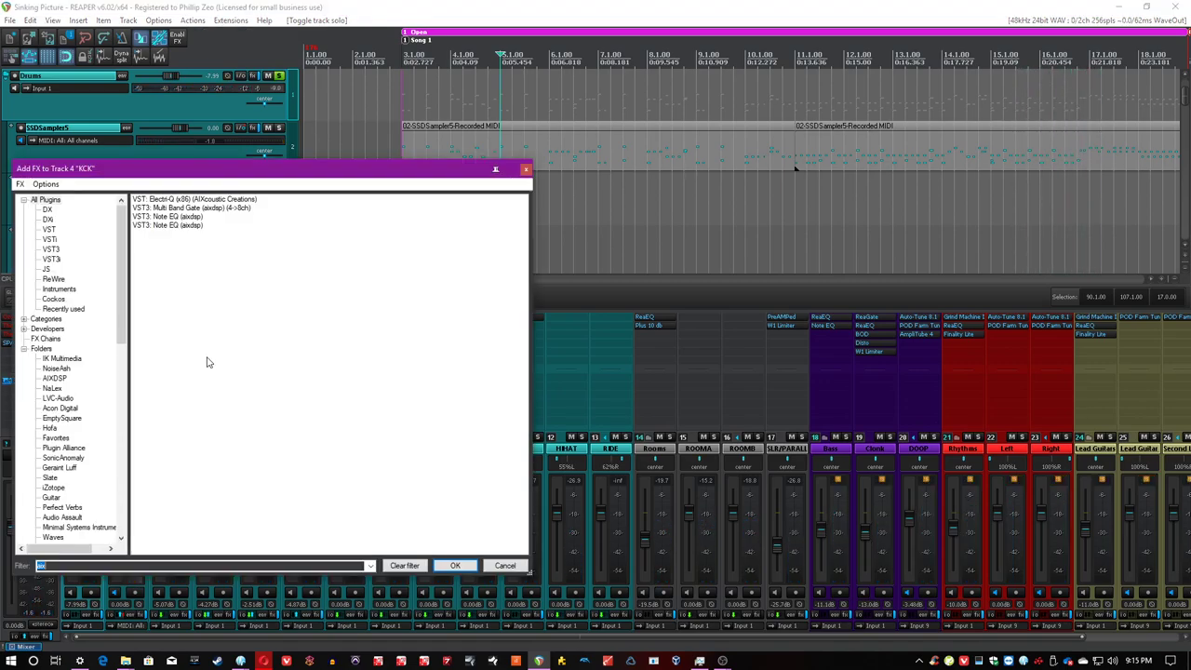
{"action": "double_click", "coordinate": [185, 204]}
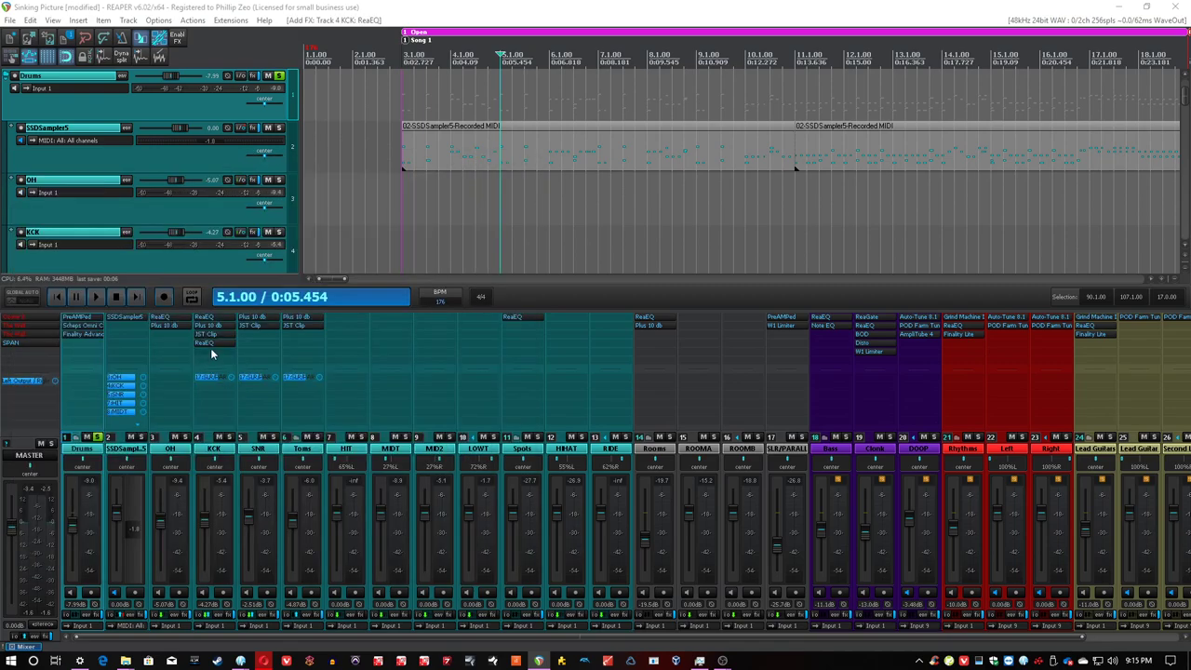
{"action": "left_click", "coordinate": [207, 344]}
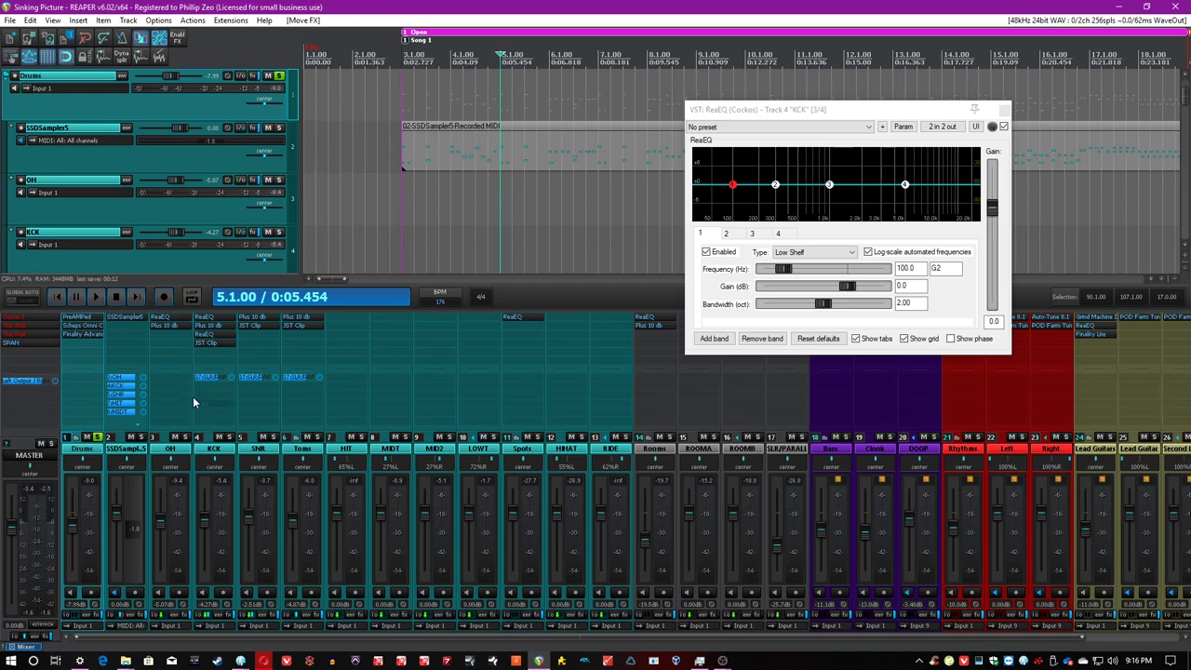
Solo the KCK track and keep only its ReaEQ window open by closing the Plus 10 db plugin window.
{"action": "left_click", "coordinate": [230, 437]}
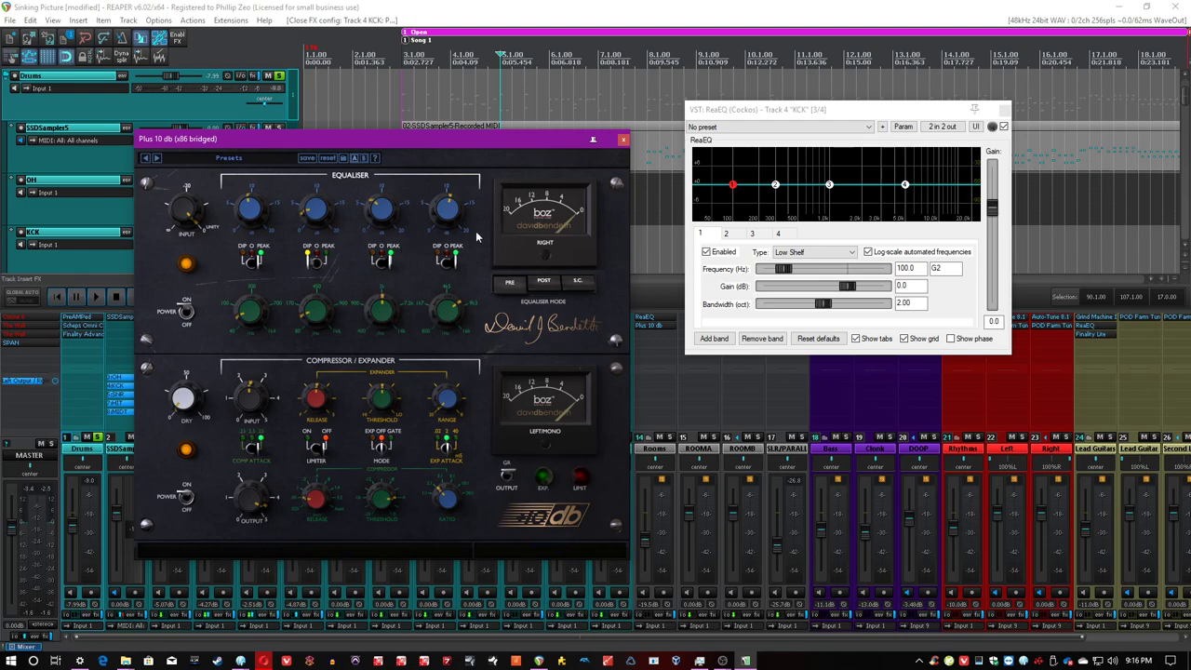
{"action": "left_click", "coordinate": [484, 6]}
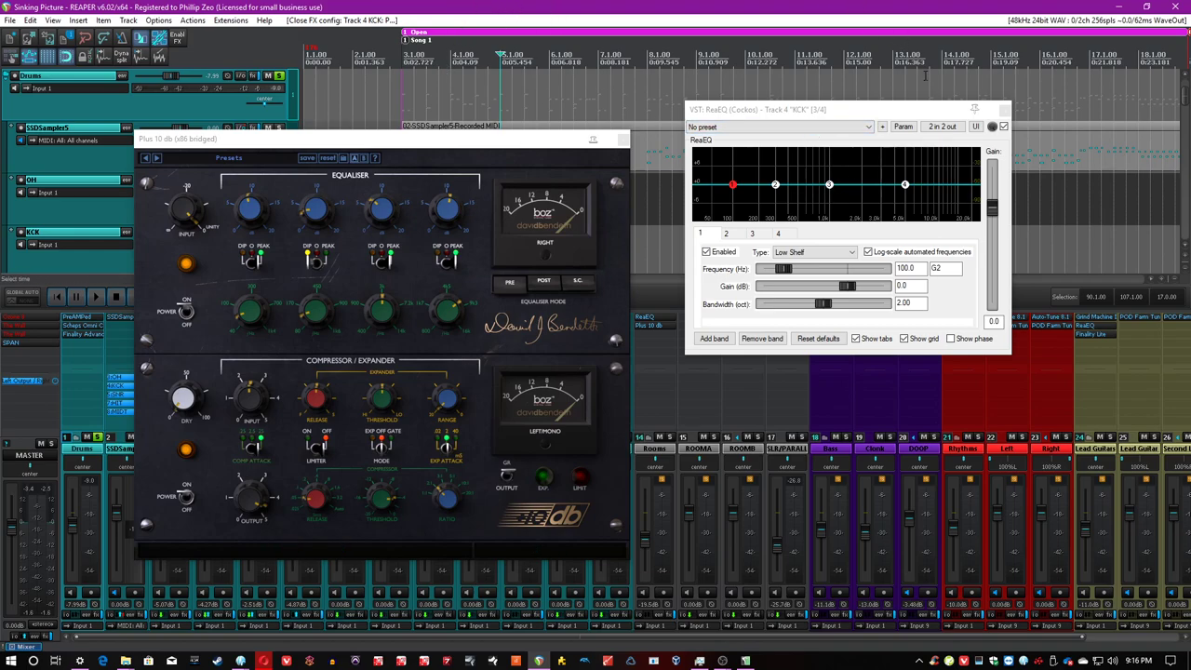
{"action": "left_click_drag", "start_coordinate": [959, 111], "coordinate": [985, 145]}
{"action": "left_click_drag", "start_coordinate": [507, 139], "coordinate": [428, 199]}
{"action": "left_click", "coordinate": [544, 199]}
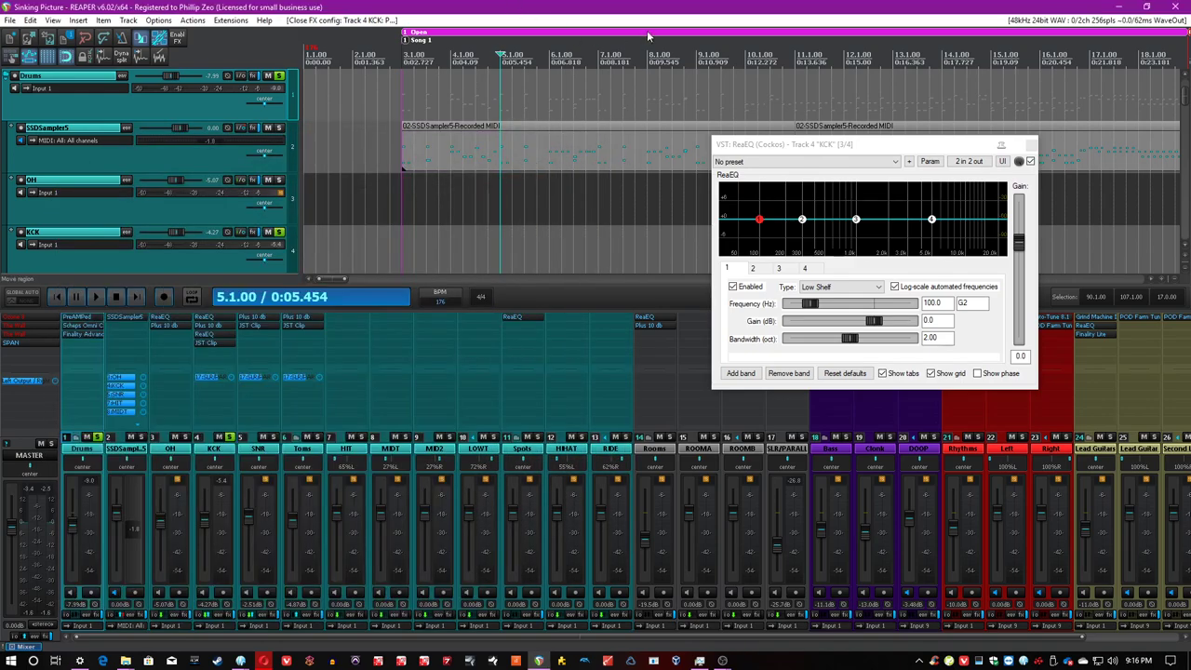
During playback, shape band 3 of the kick's ReaEQ into a narrow 11.6 dB boost at 3730.8 Hz with 0.16 octave bandwidth.
{"action": "key", "text": "space"}
{"action": "left_click_drag", "start_coordinate": [856, 219], "coordinate": [927, 190]}
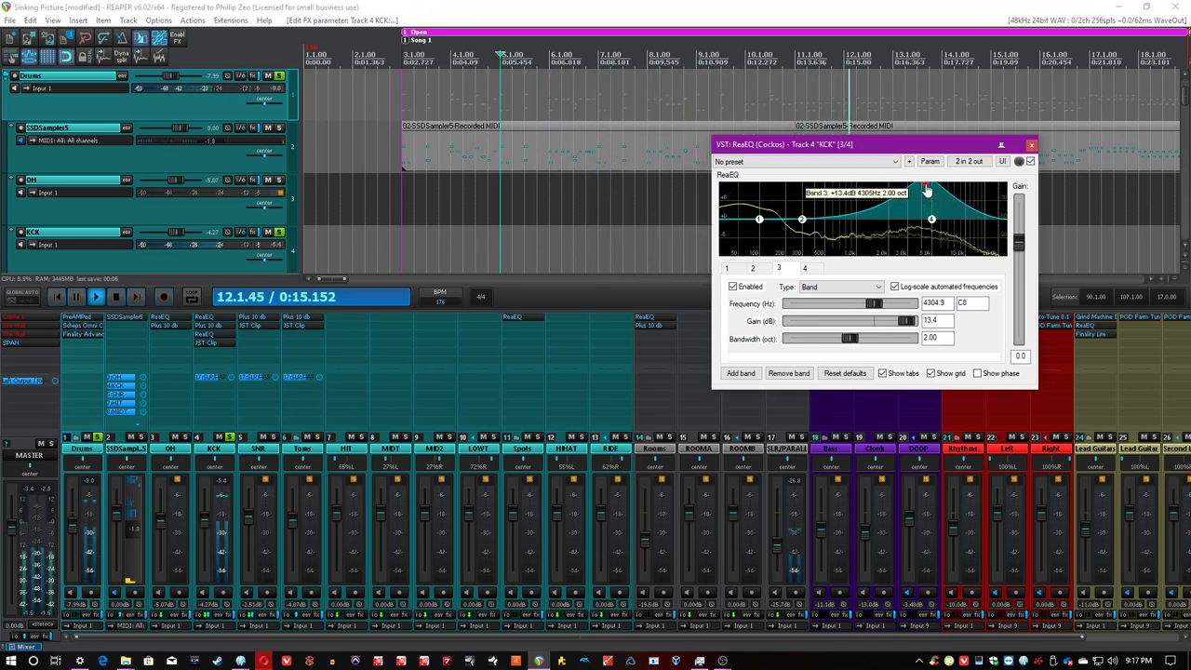
{"action": "left_click_drag", "start_coordinate": [850, 343], "coordinate": [799, 340]}
{"action": "mouse_move", "coordinate": [927, 191]}
{"action": "left_mouse_down"}
{"action": "mouse_move", "coordinate": [951, 181]}
{"action": "mouse_move", "coordinate": [926, 184]}
{"action": "mouse_move", "coordinate": [925, 213]}
{"action": "mouse_move", "coordinate": [919, 202]}
{"action": "left_mouse_up"}
{"action": "key", "text": "space"}
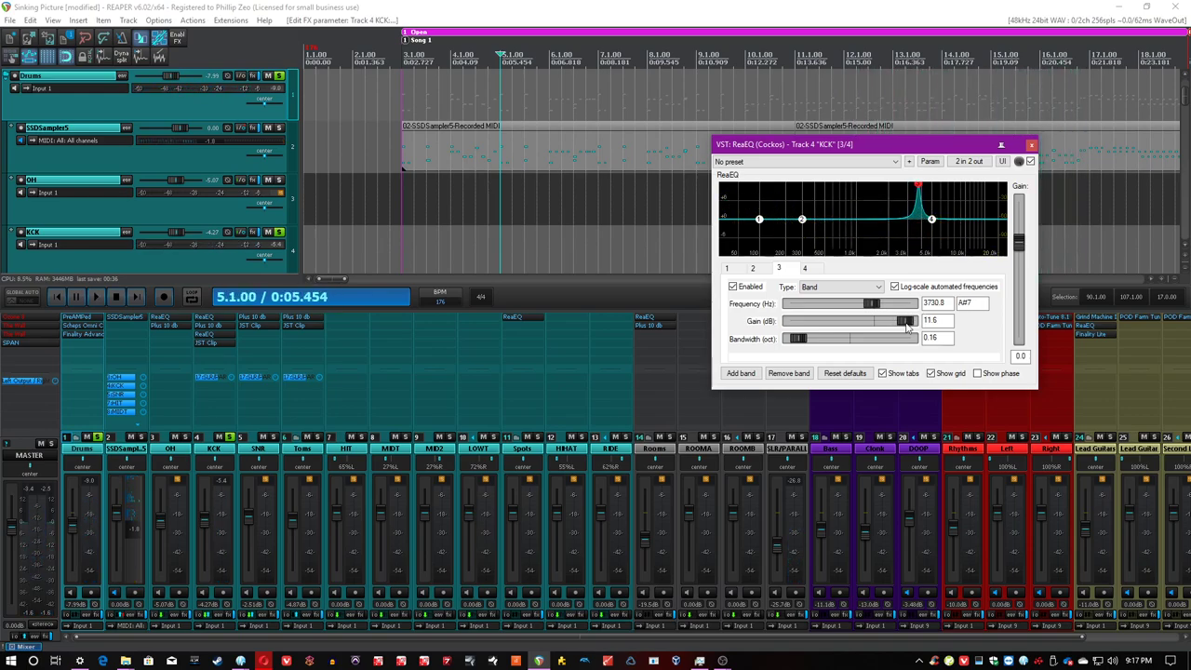
Set band 3's gain to -8.0 dB and compare the soloed kick with its ReaEQ bypassed and active.
{"action": "key", "text": "space"}
{"action": "left_click_drag", "start_coordinate": [904, 321], "coordinate": [858, 333]}
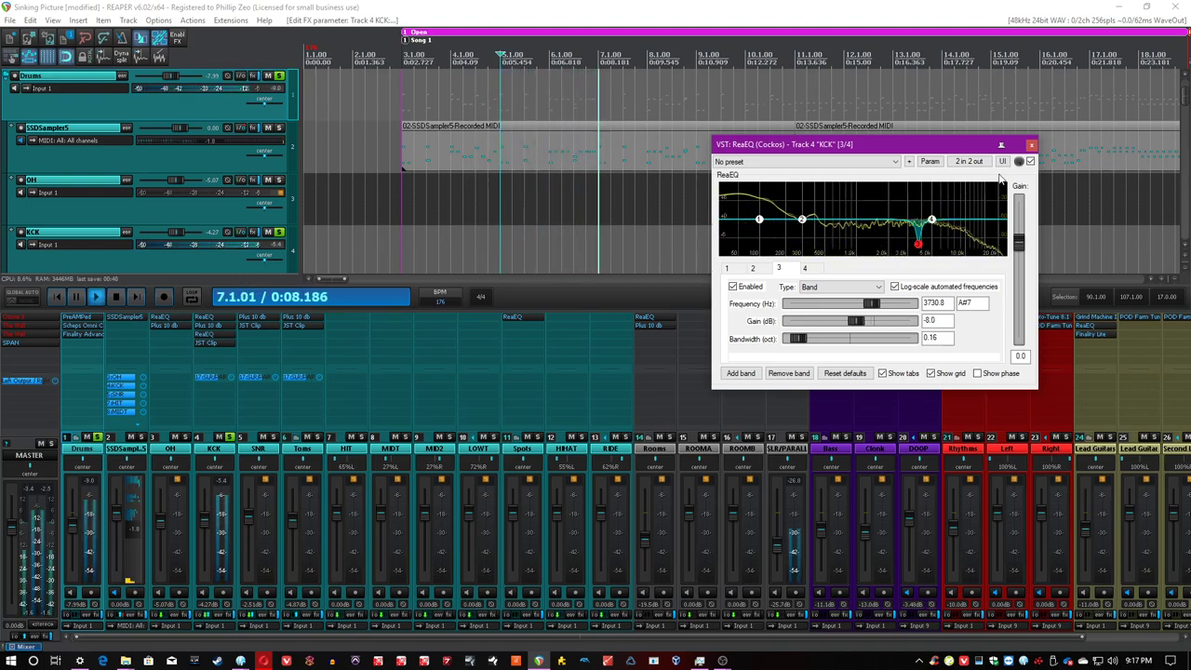
{"action": "left_click", "coordinate": [1030, 161]}
{"action": "left_click", "coordinate": [1030, 161]}
{"action": "left_click", "coordinate": [777, 12]}
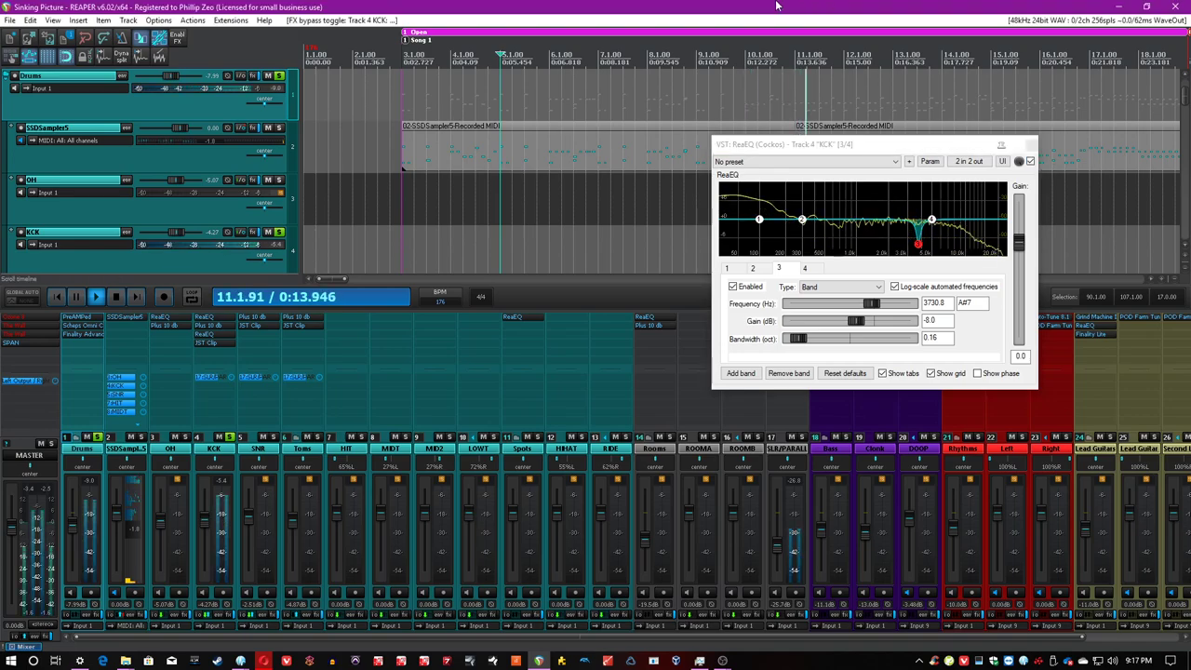
{"action": "key", "text": "space"}
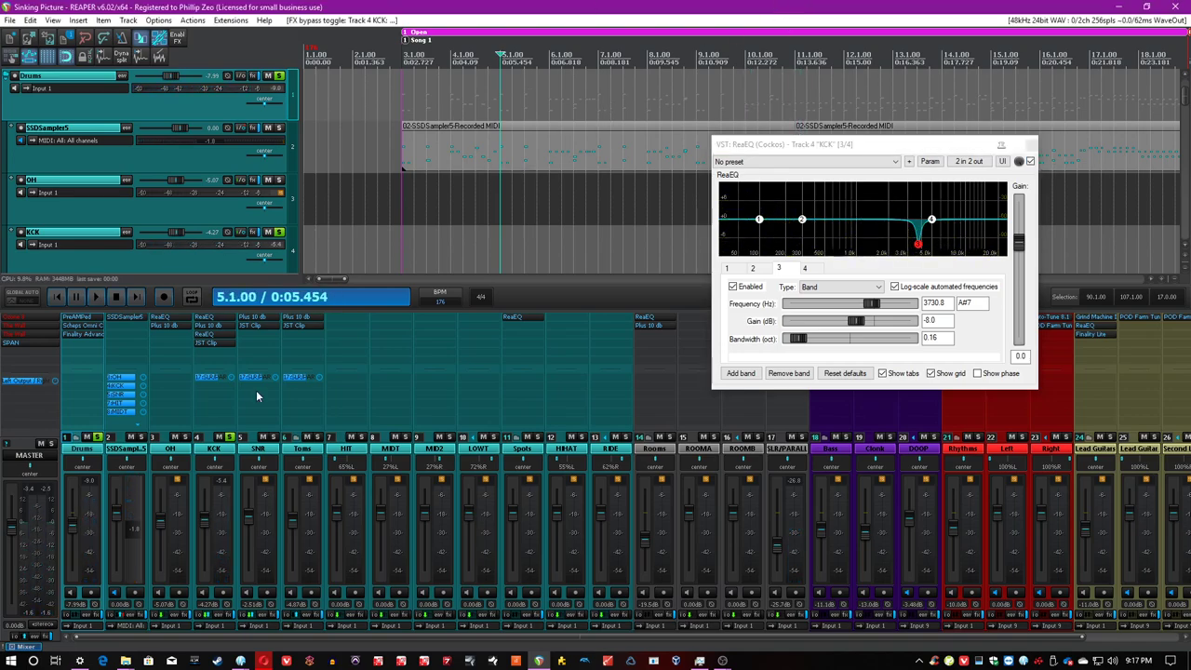
Unsolo the kick and drums, and compare the full mix with the kick's ReaEQ bypassed and active.
{"action": "left_click", "coordinate": [229, 436]}
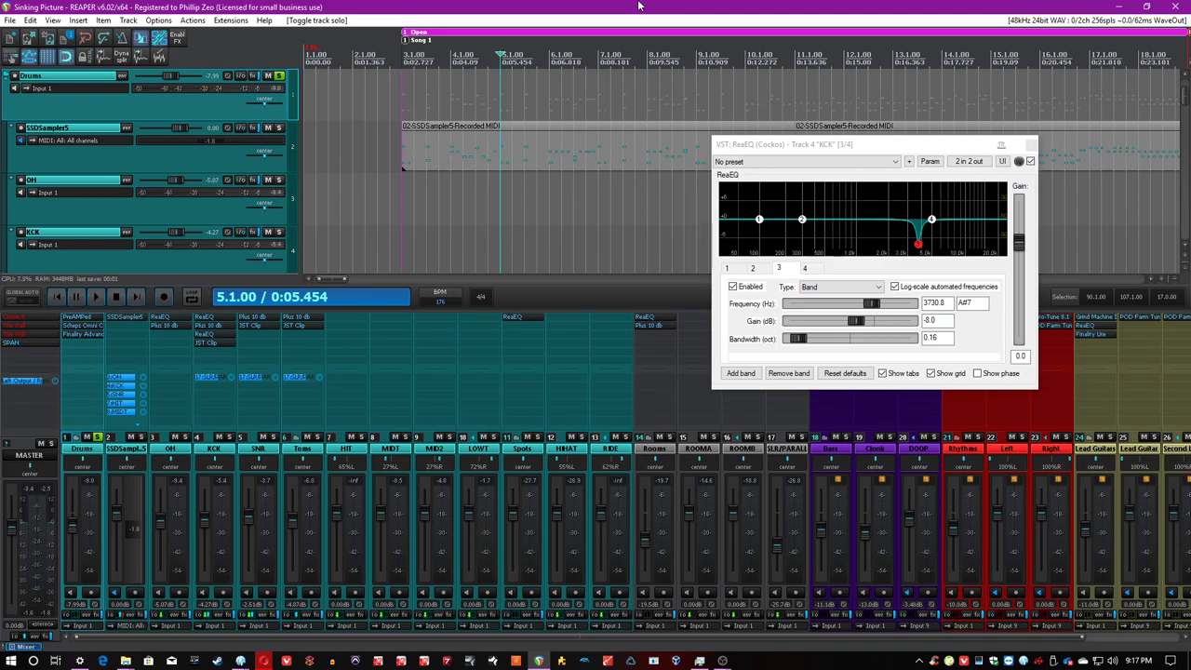
{"action": "key", "text": "space"}
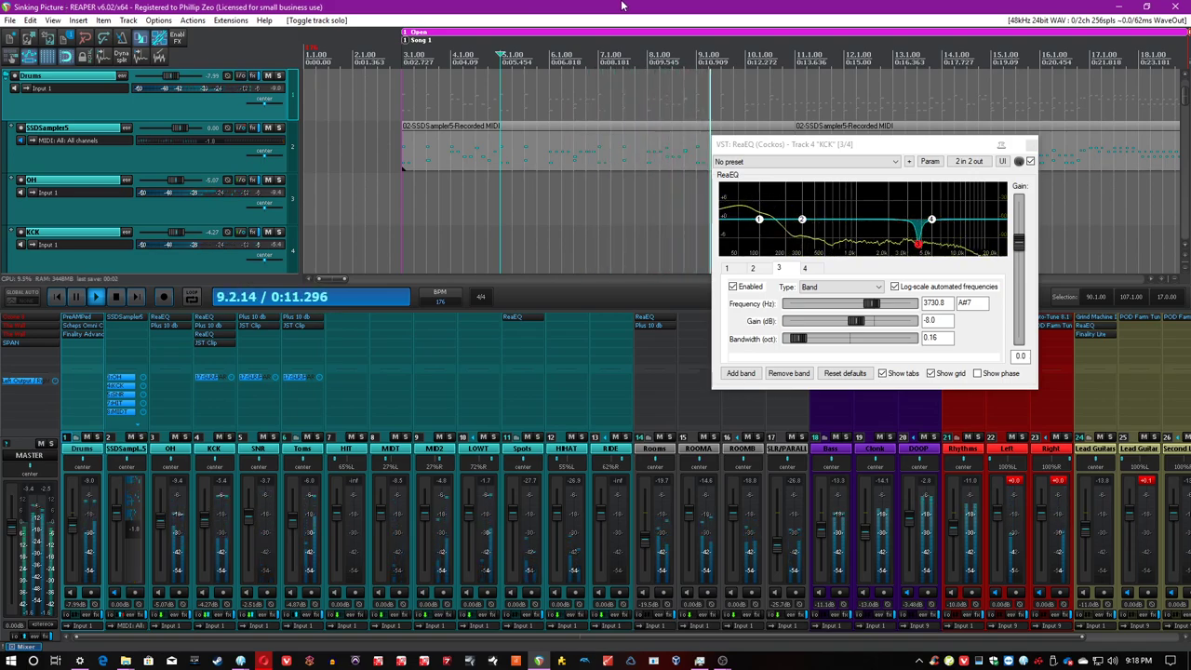
{"action": "left_click", "coordinate": [1029, 162]}
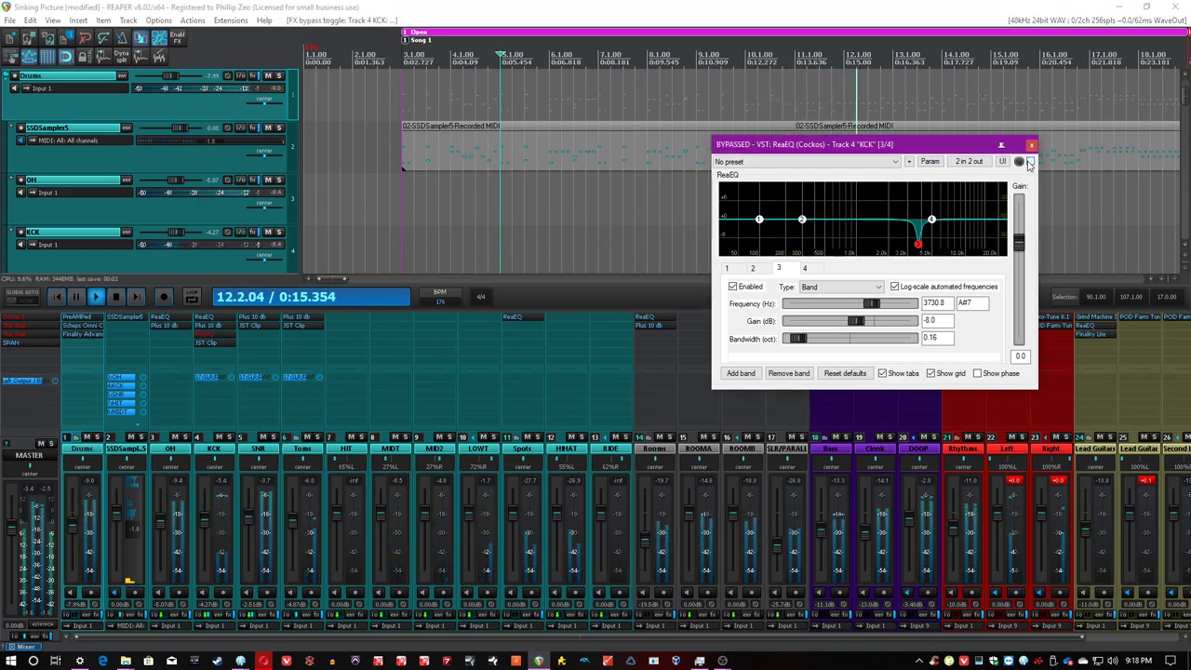
{"action": "left_click", "coordinate": [1030, 162]}
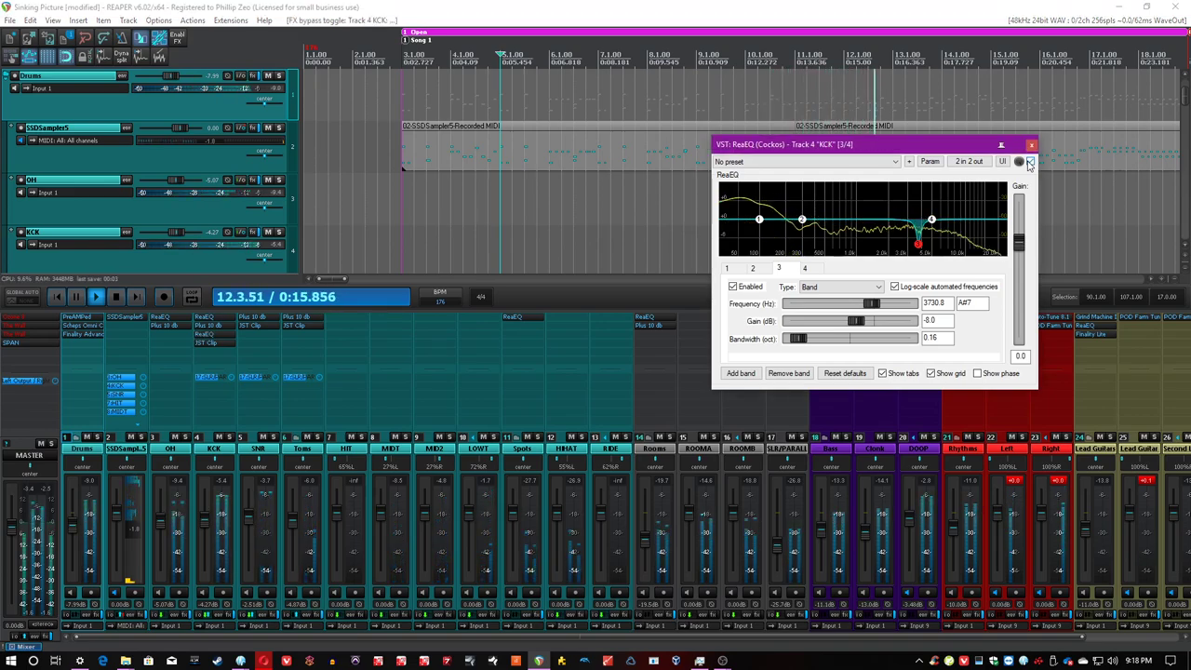
{"action": "left_click", "coordinate": [673, 6]}
{"action": "key", "text": "space"}
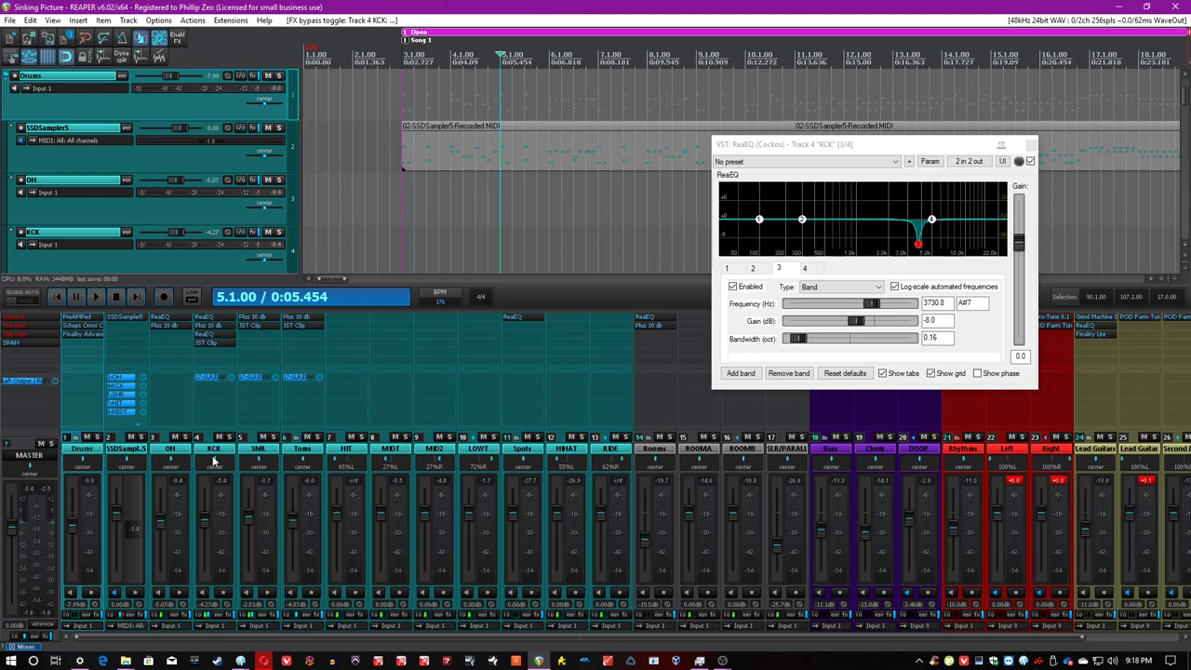
Close the kick's ReaEQ window and play the Rhythms track soloed.
{"action": "left_click", "coordinate": [1031, 144]}
{"action": "left_click", "coordinate": [978, 437]}
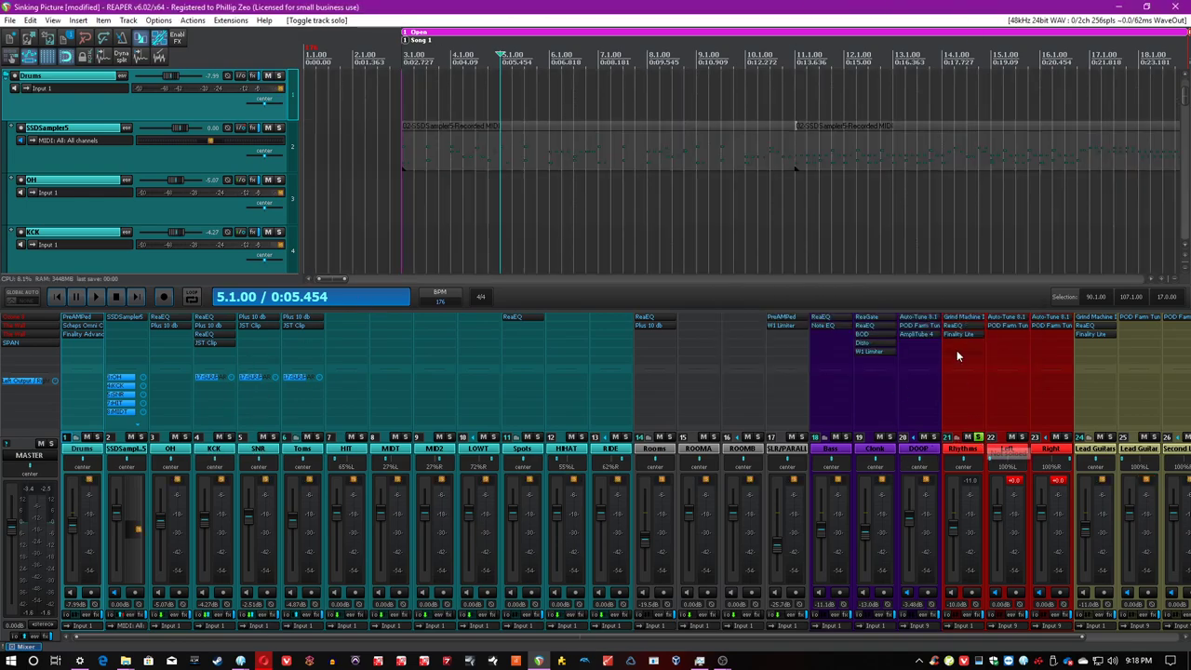
{"action": "key", "text": "space"}
Add ReaEQ to the Rhythms track and open its window over the arrangement.
{"action": "double_click", "coordinate": [961, 349]}
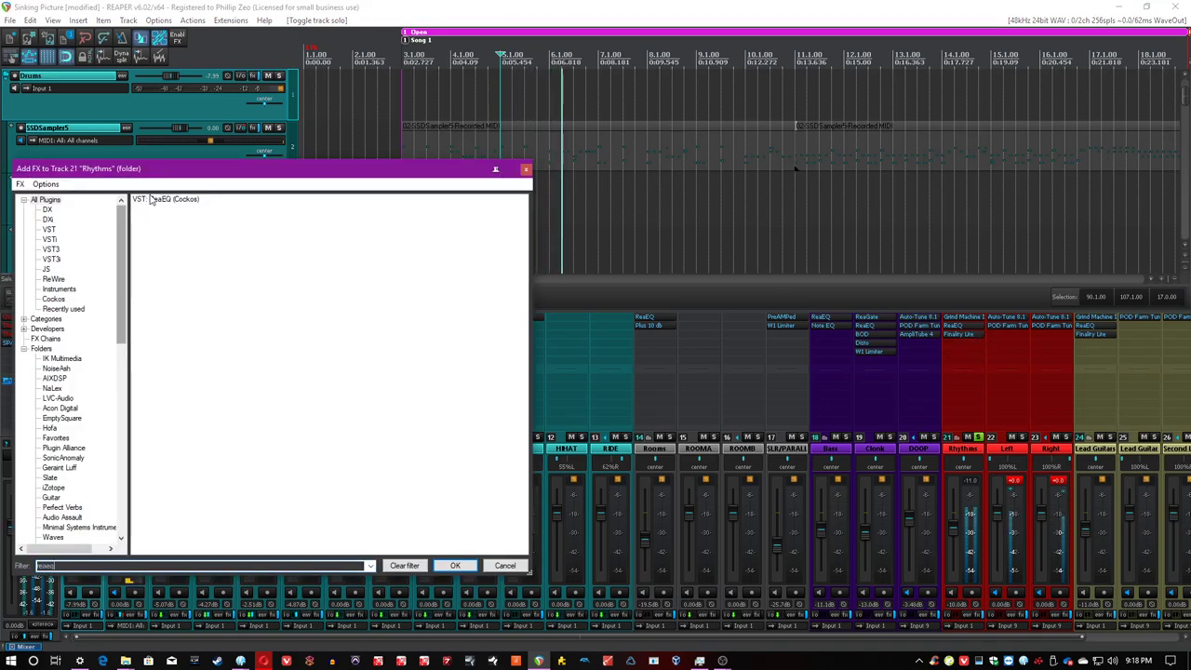
{"action": "left_click", "coordinate": [182, 202]}
{"action": "double_click", "coordinate": [183, 202]}
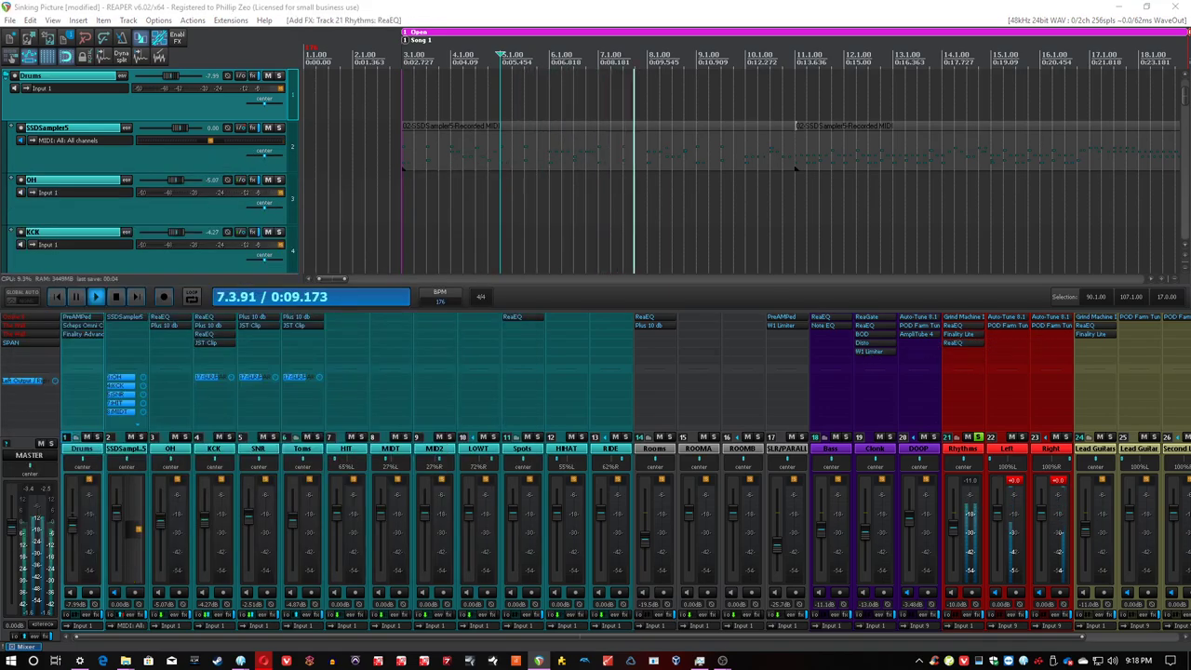
{"action": "left_click_drag", "start_coordinate": [957, 345], "coordinate": [960, 336]}
{"action": "left_click_drag", "start_coordinate": [698, 268], "coordinate": [553, 171]}
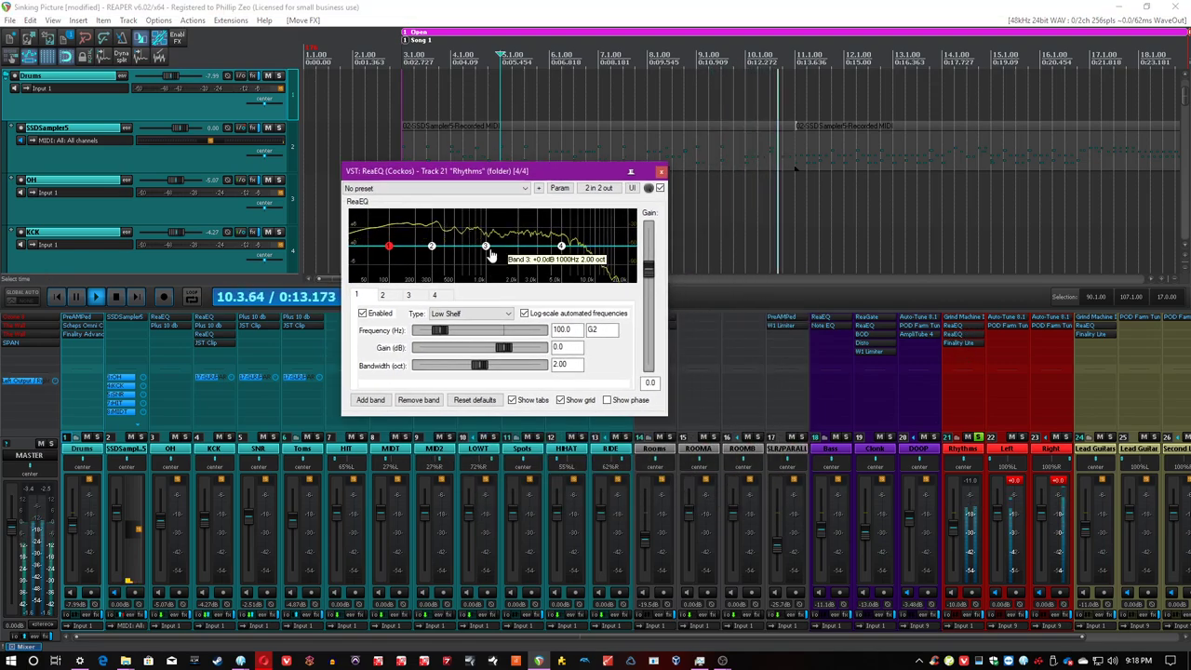
Restart the soloed Rhythms track and sweep boosted ReaEQ band 3 through the highs and mids, stopping near 614 Hz at 2.0 dB.
{"action": "key", "text": "space"}
{"action": "key", "text": "space"}
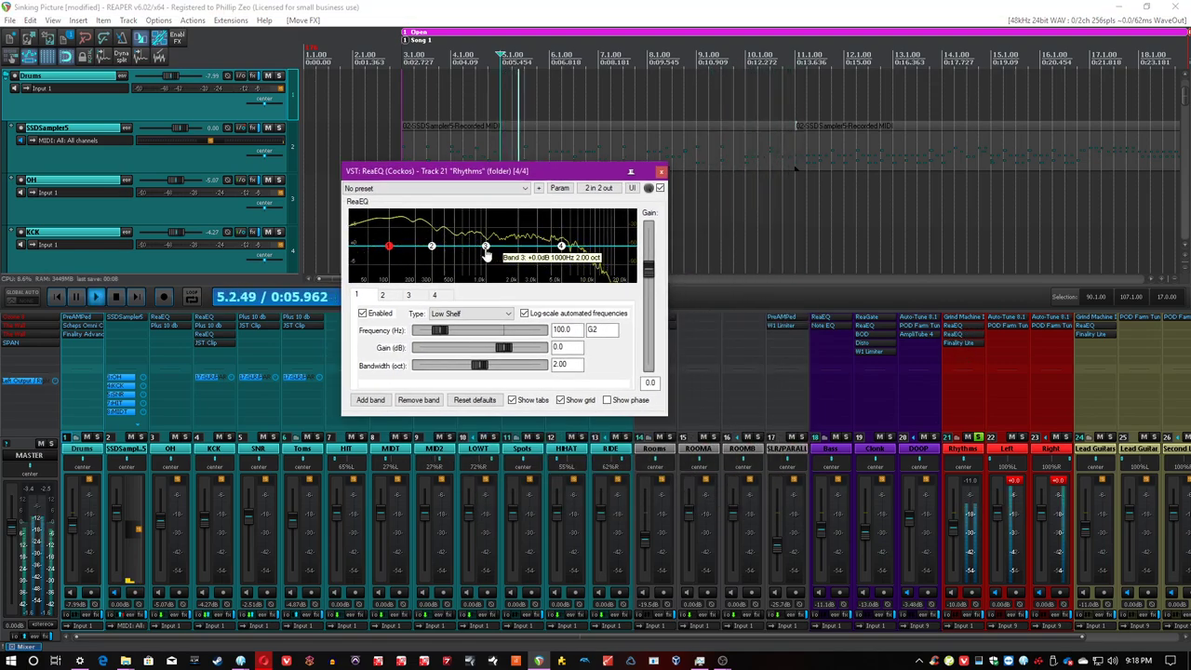
{"action": "left_click_drag", "start_coordinate": [486, 249], "coordinate": [541, 247]}
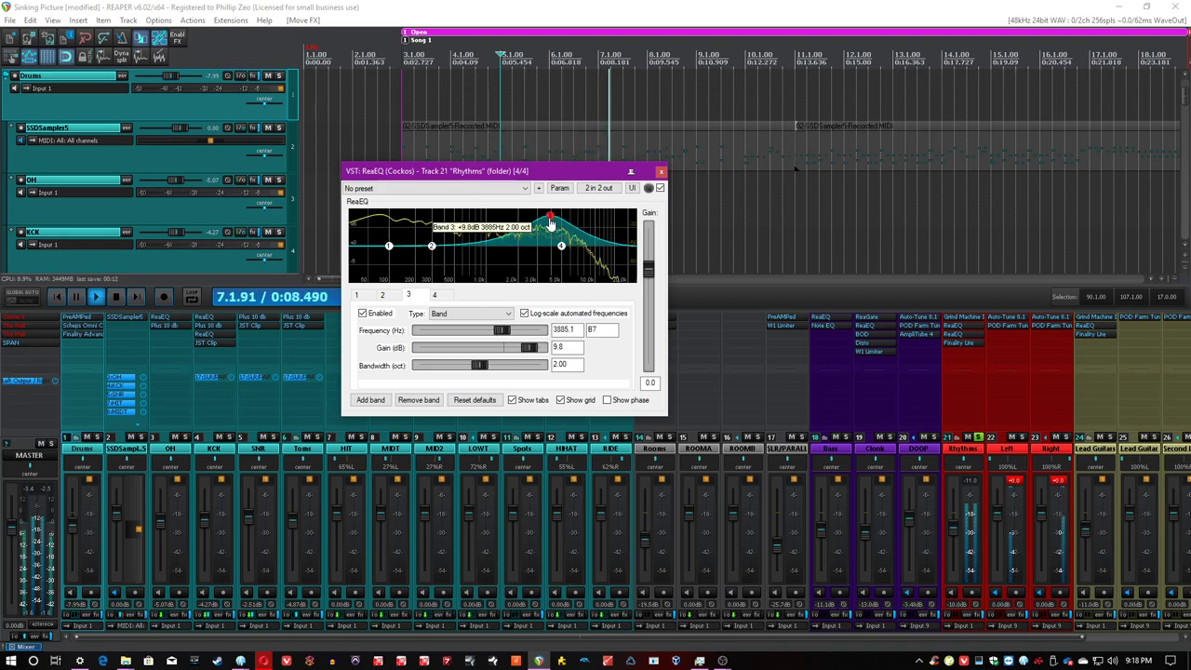
{"action": "left_click_drag", "start_coordinate": [524, 221], "coordinate": [464, 247]}
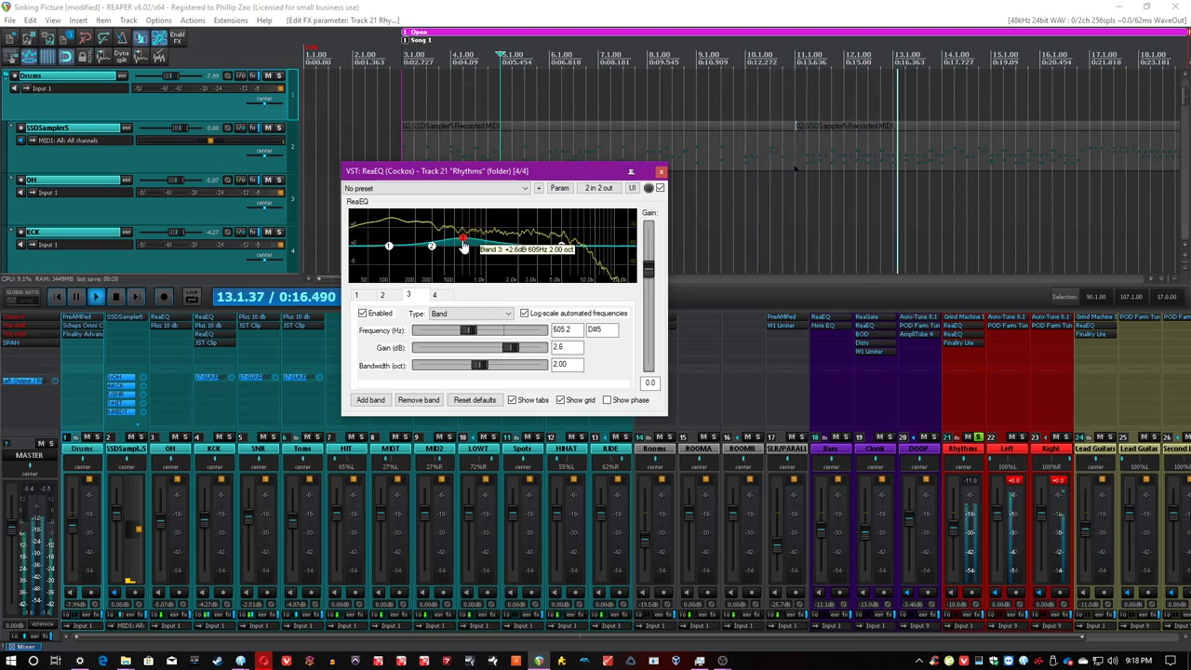
{"action": "left_click", "coordinate": [638, 6]}
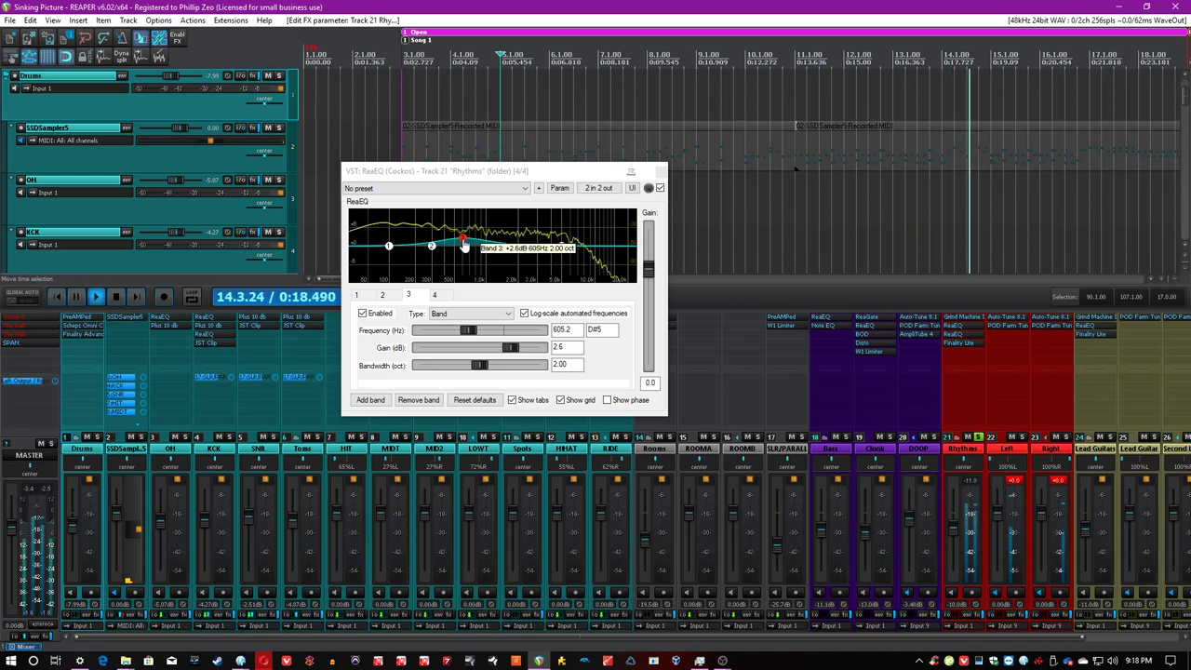
{"action": "left_click_drag", "start_coordinate": [464, 245], "coordinate": [466, 248]}
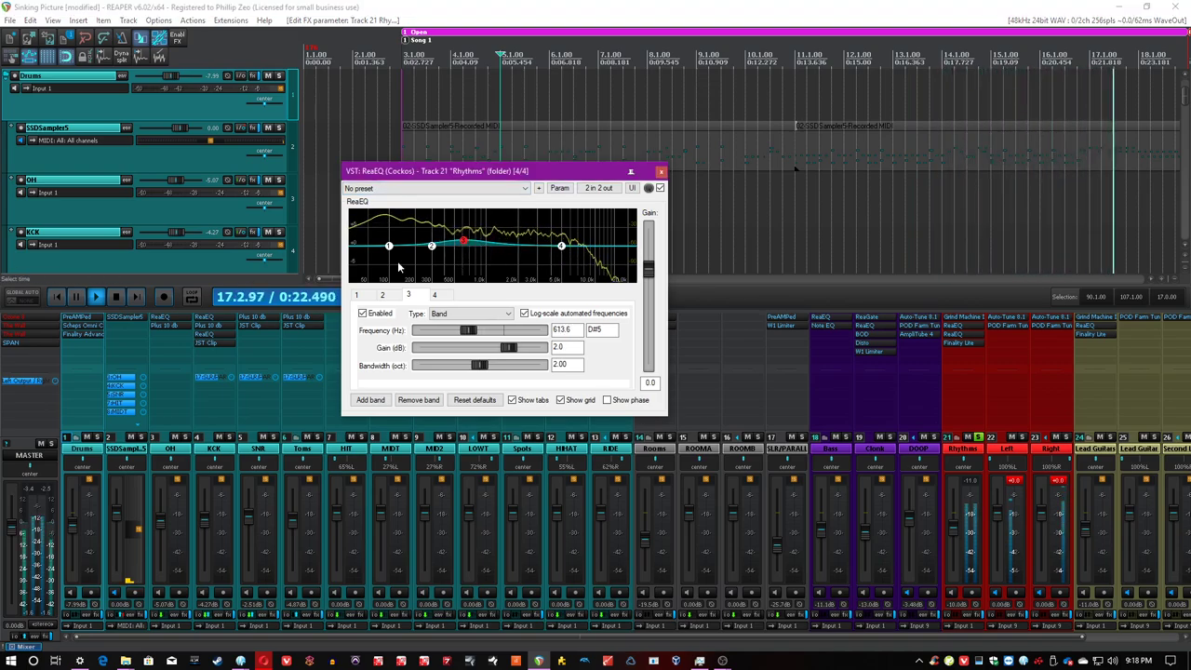
Narrow band 3 to 0.43 oct at 506.0 Hz, try a -5.4 dB cut, and set its gain to 3.2 dB.
{"action": "left_click_drag", "start_coordinate": [465, 243], "coordinate": [462, 225]}
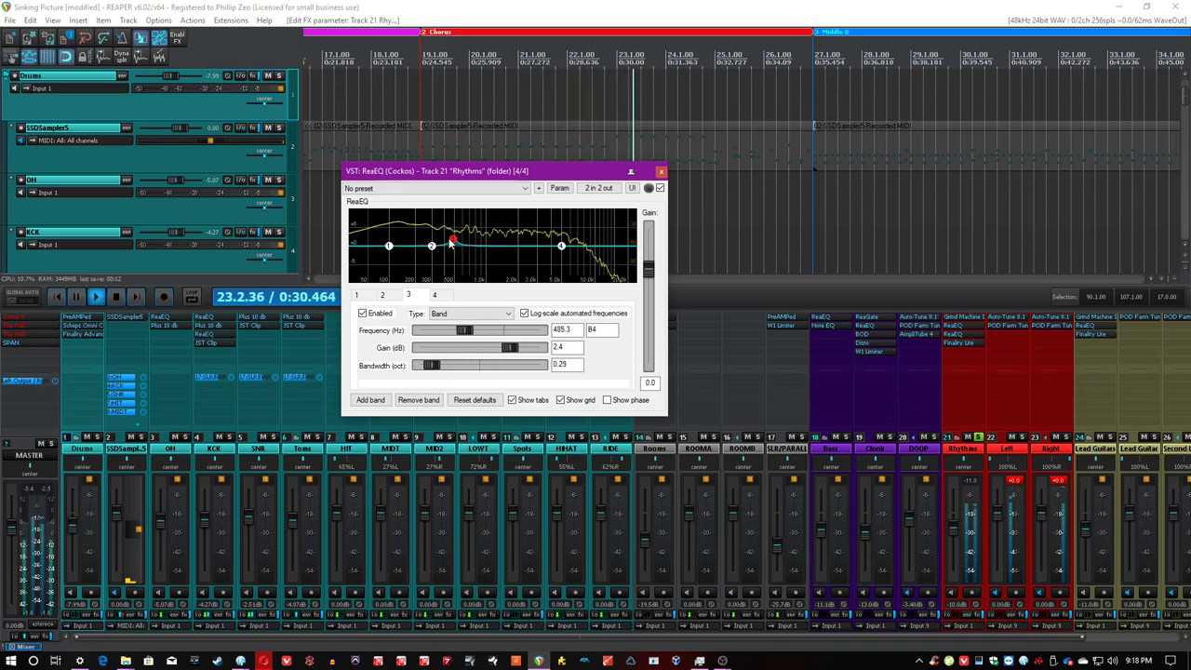
{"action": "left_click_drag", "start_coordinate": [494, 268], "coordinate": [456, 267]}
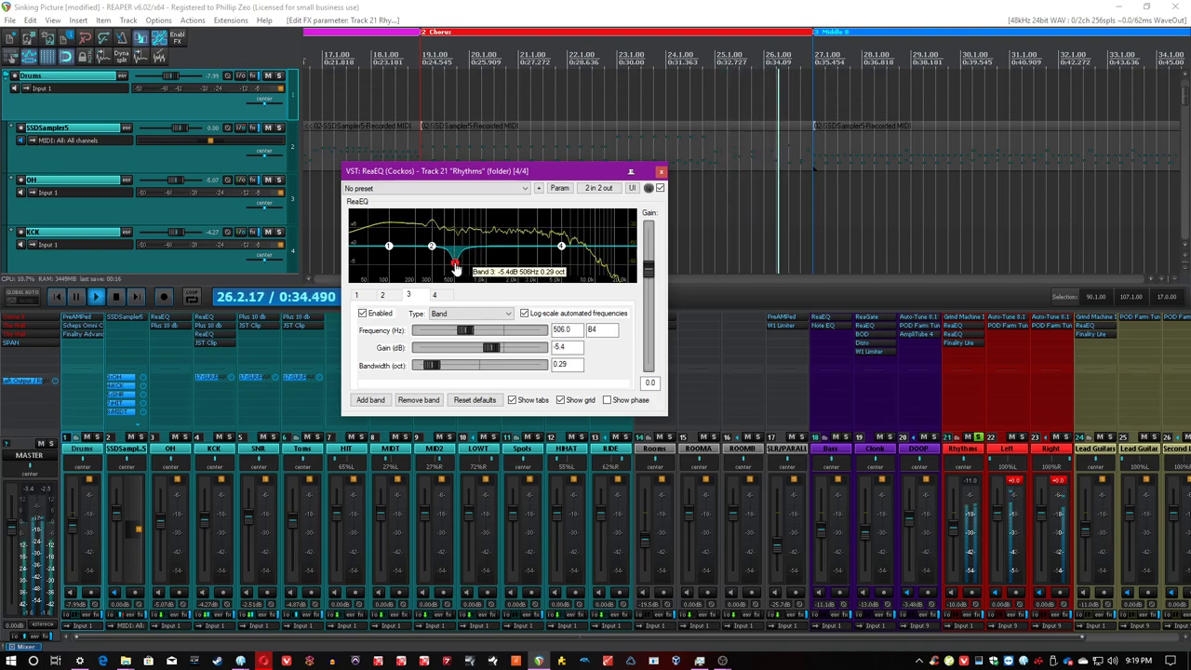
{"action": "mouse_move", "coordinate": [492, 348]}
{"action": "left_mouse_down"}
{"action": "mouse_move", "coordinate": [515, 348]}
{"action": "mouse_move", "coordinate": [508, 333]}
{"action": "left_mouse_up"}
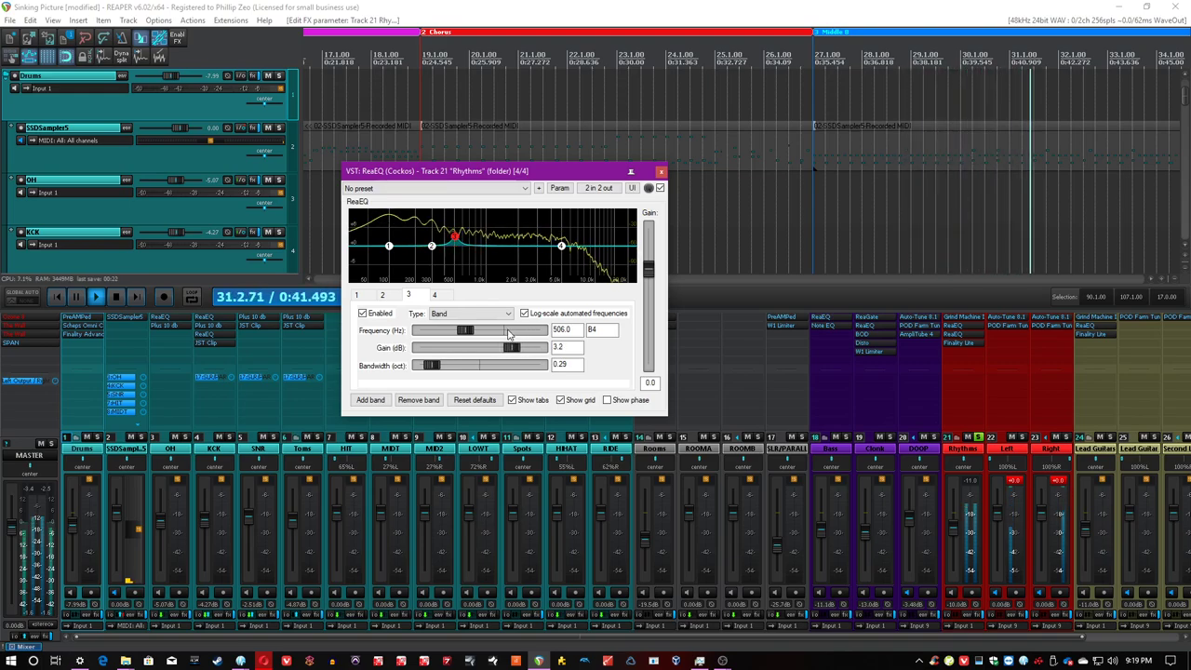
{"action": "left_click_drag", "start_coordinate": [431, 364], "coordinate": [435, 364]}
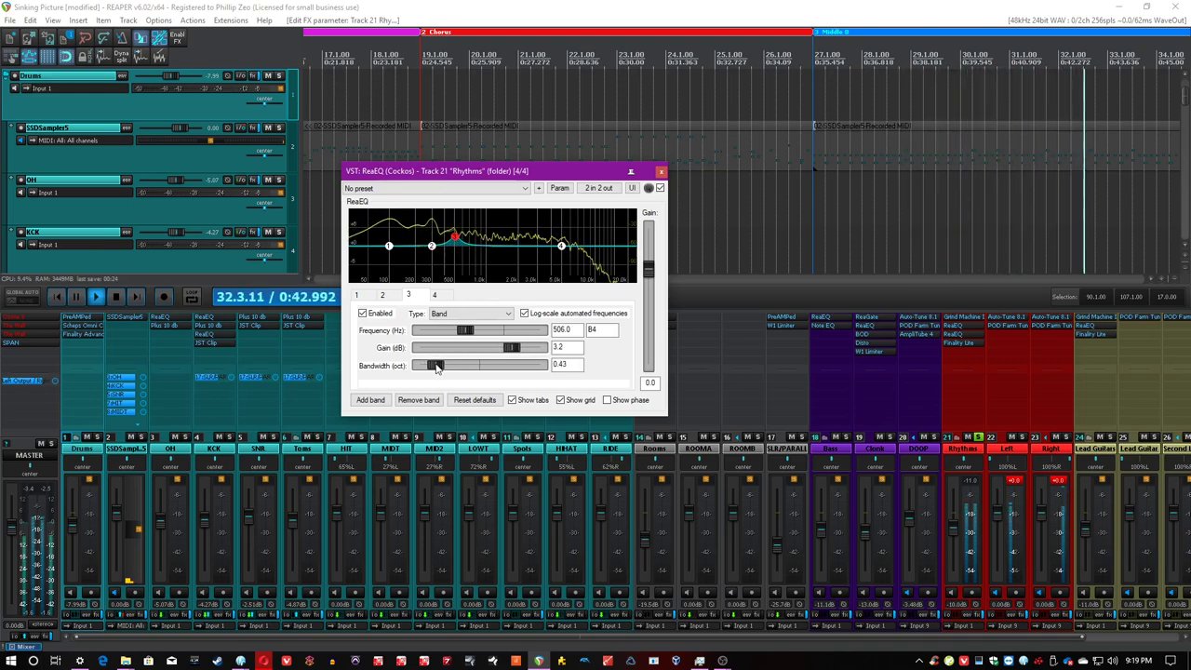
Unsolo the Rhythms track and compare the full mix with its second ReaEQ bypassed and active.
{"action": "left_click", "coordinate": [658, 172]}
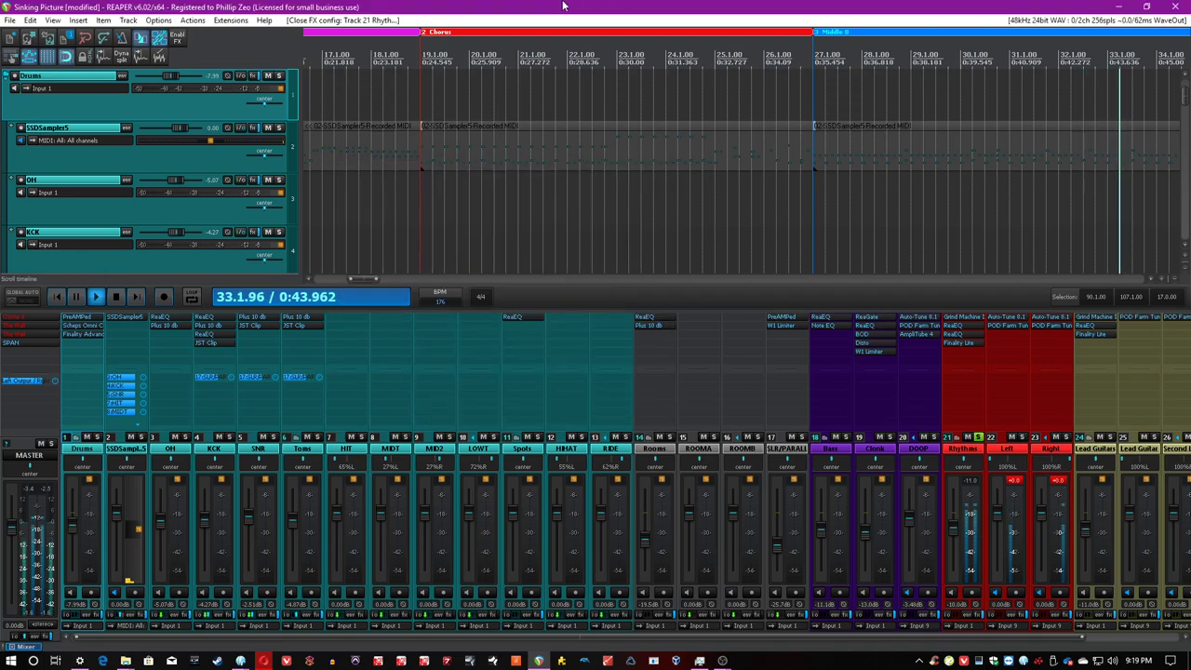
{"action": "left_click", "coordinate": [978, 437]}
{"action": "left_click", "coordinate": [954, 335]}
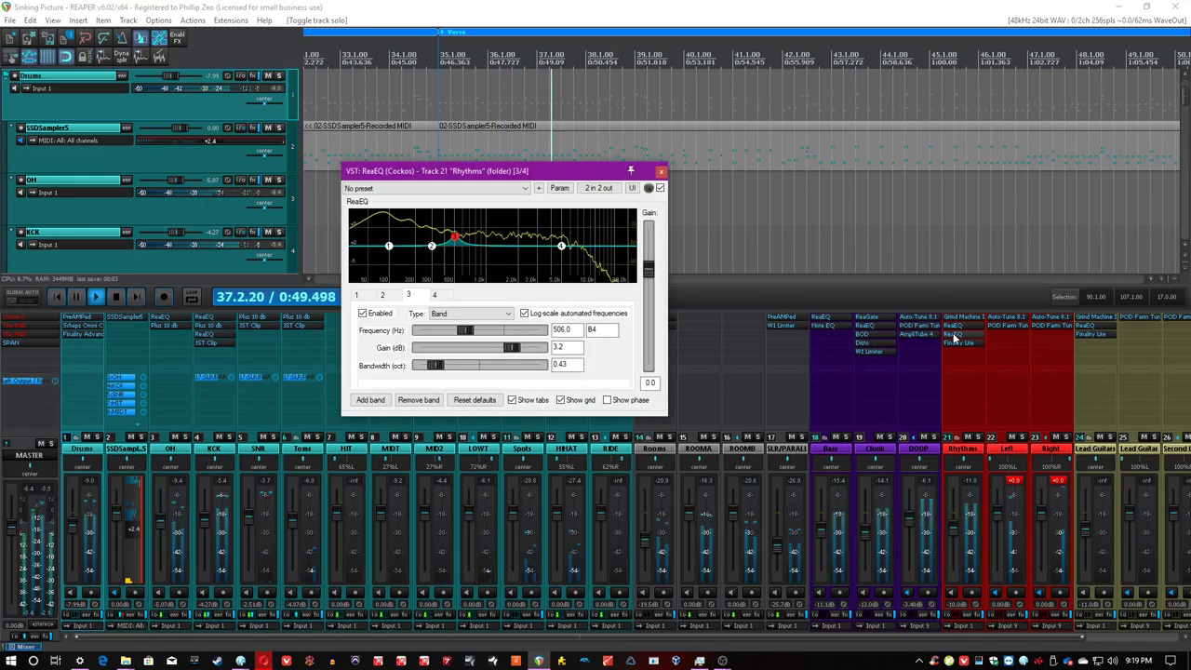
{"action": "left_click", "coordinate": [660, 189]}
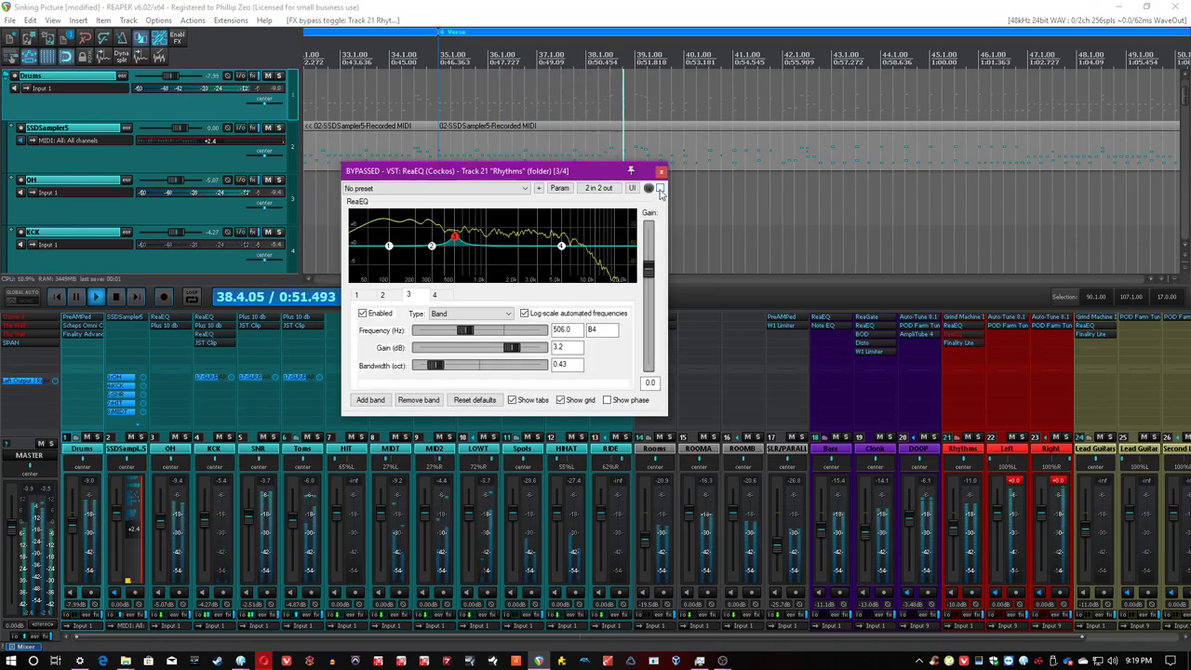
{"action": "left_click", "coordinate": [659, 189]}
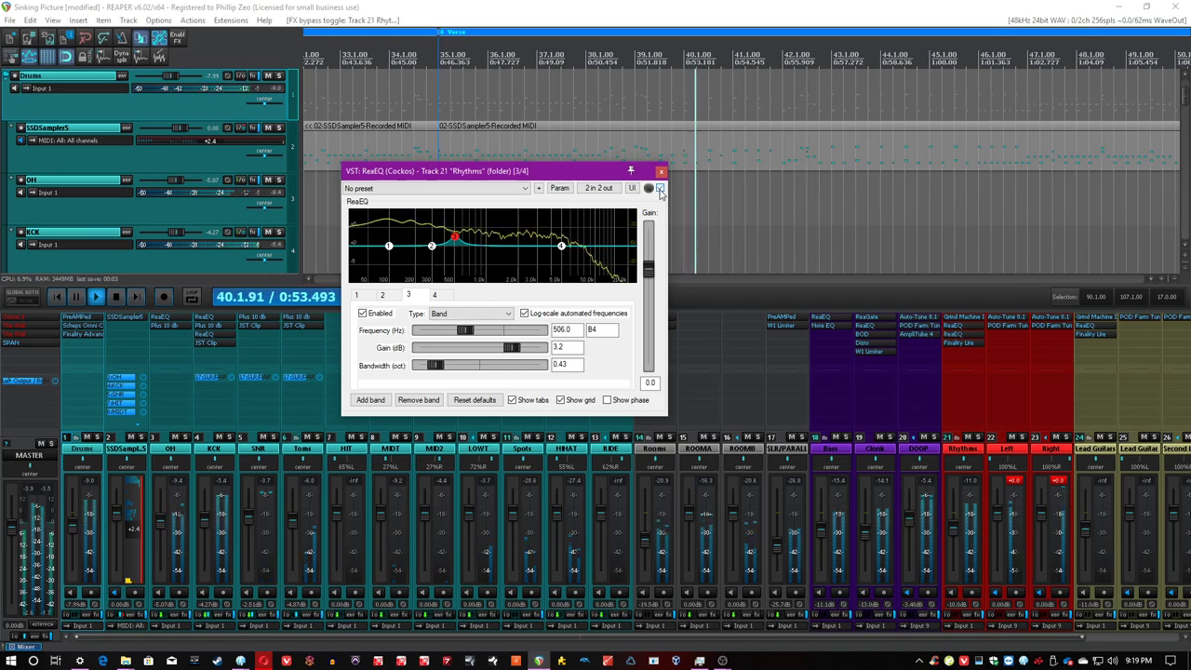
Save the project and recheck the full mix from bar 5 with the Rhythms ReaEQ bypassed and active.
{"action": "left_click", "coordinate": [509, 4]}
{"action": "key", "text": "ctrl+s"}
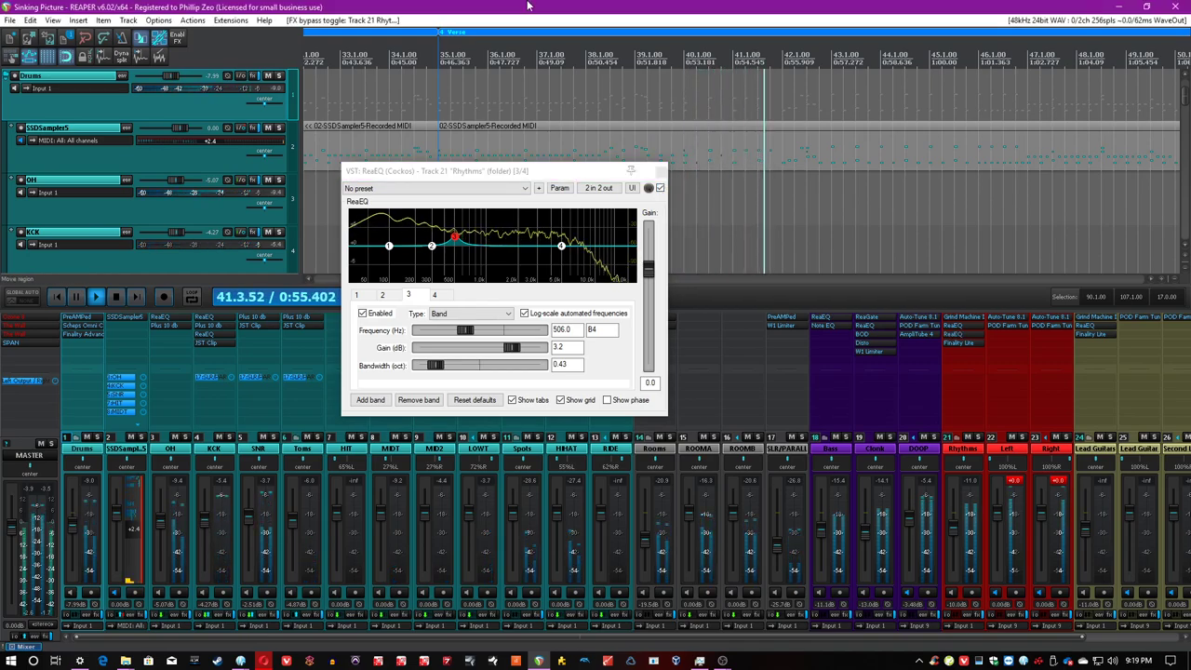
{"action": "key", "text": "space"}
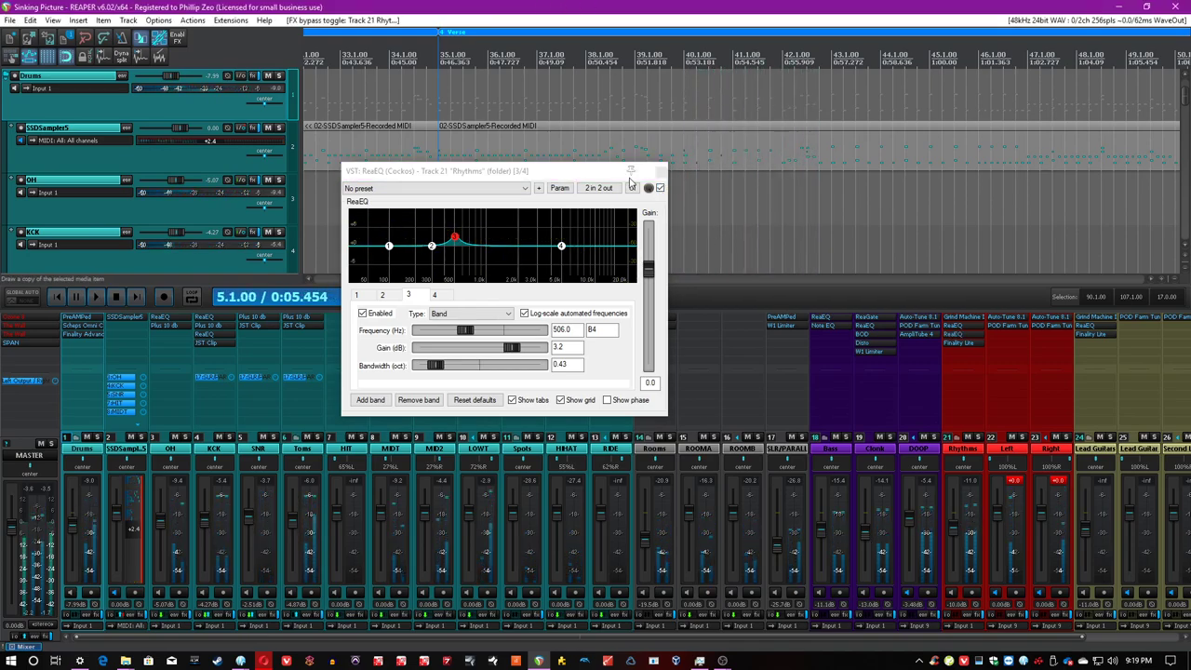
{"action": "key", "text": "space"}
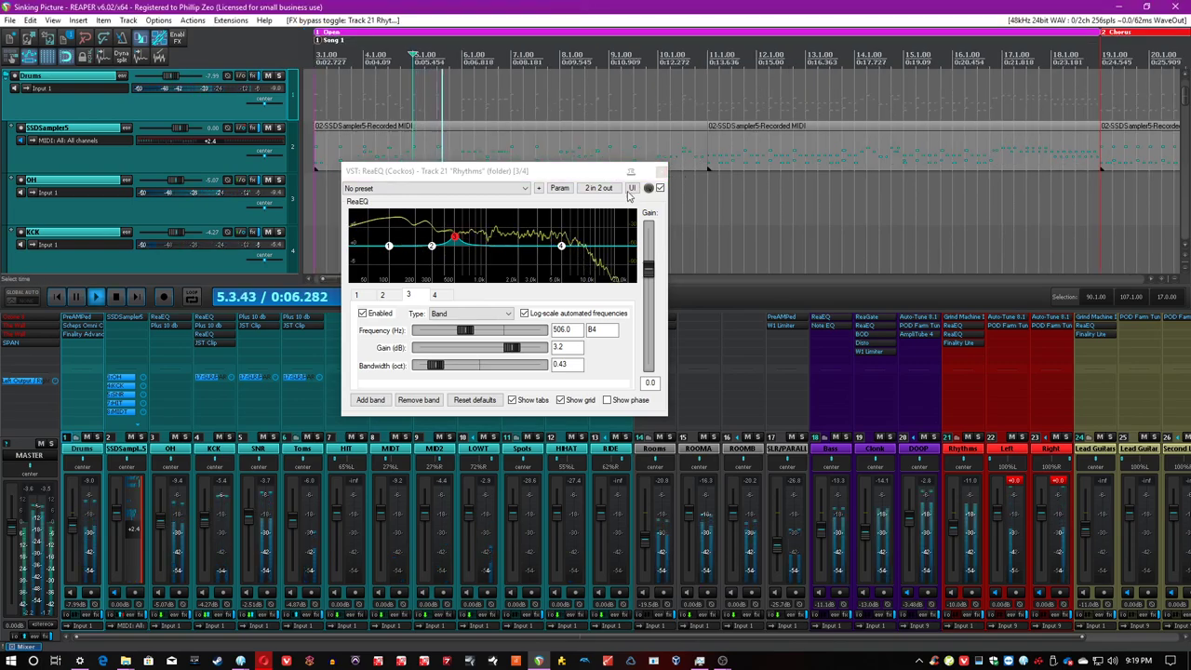
{"action": "left_click", "coordinate": [659, 188]}
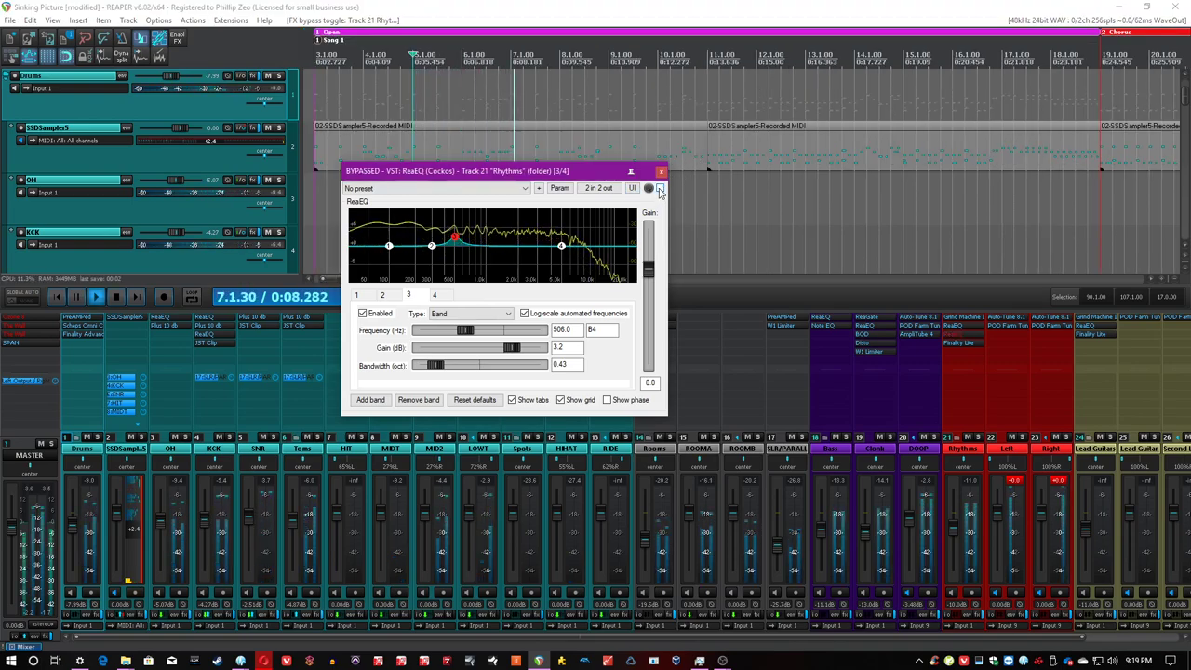
{"action": "left_click", "coordinate": [660, 188]}
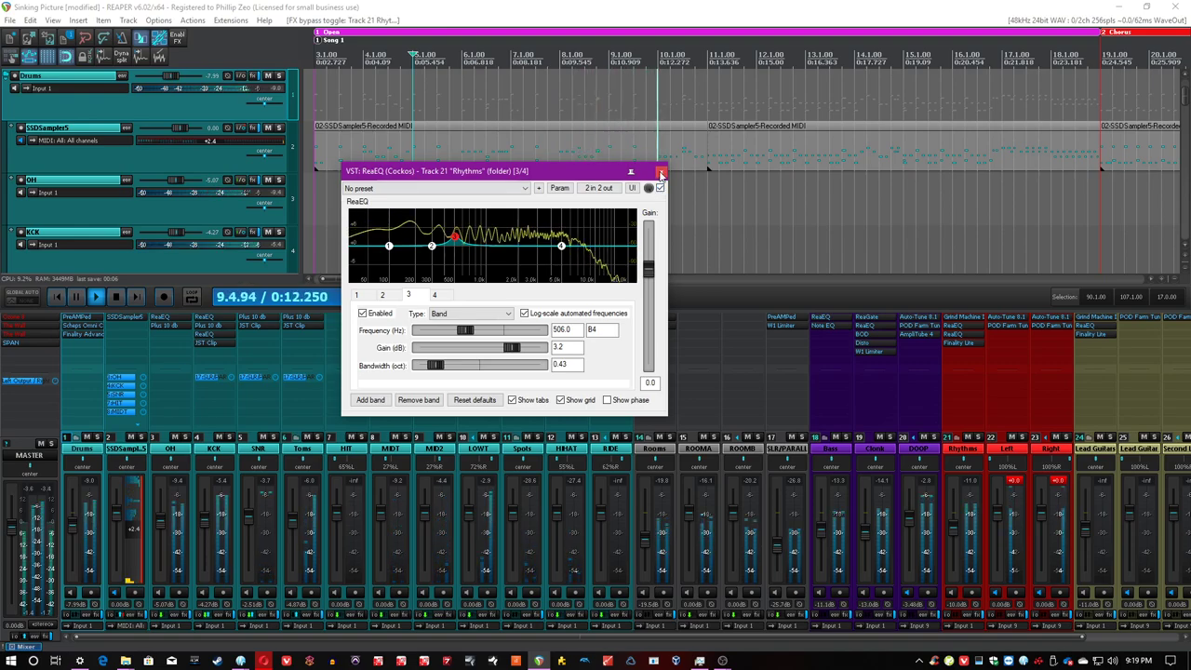
{"action": "left_click", "coordinate": [661, 174]}
{"action": "key", "text": "space"}
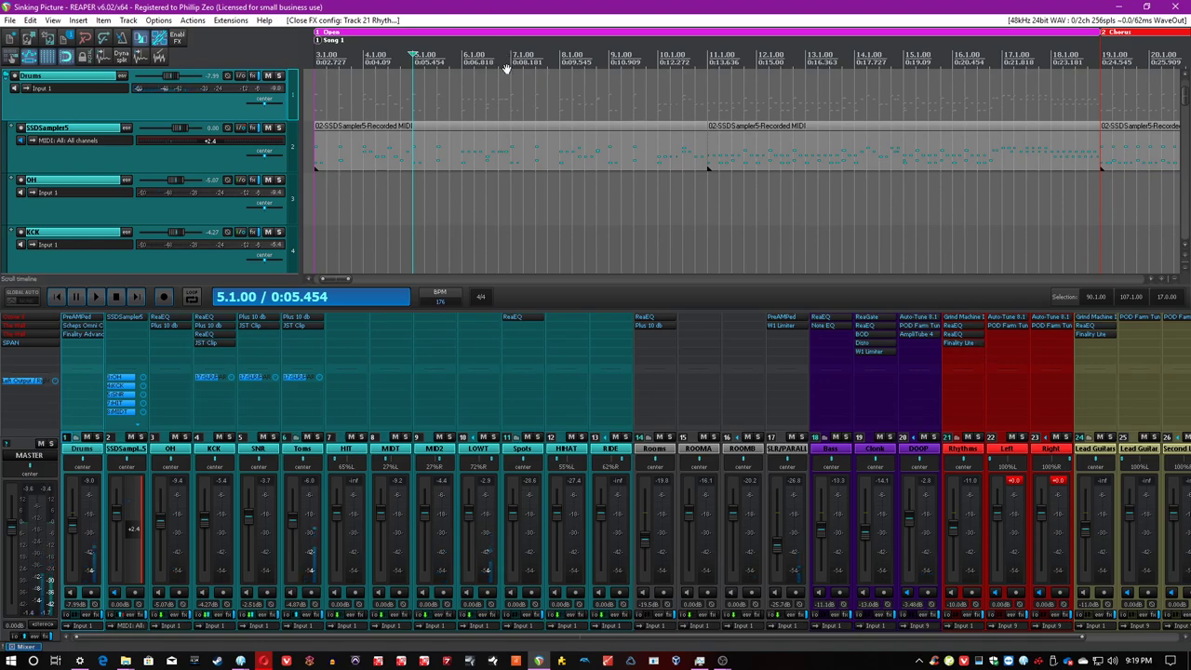
Open the Plus 10 db plugin on the SNR track and play the snare soloed from the chorus.
{"action": "scroll", "coordinate": [655, 130], "scroll_direction": "down", "scroll_amount": 2}
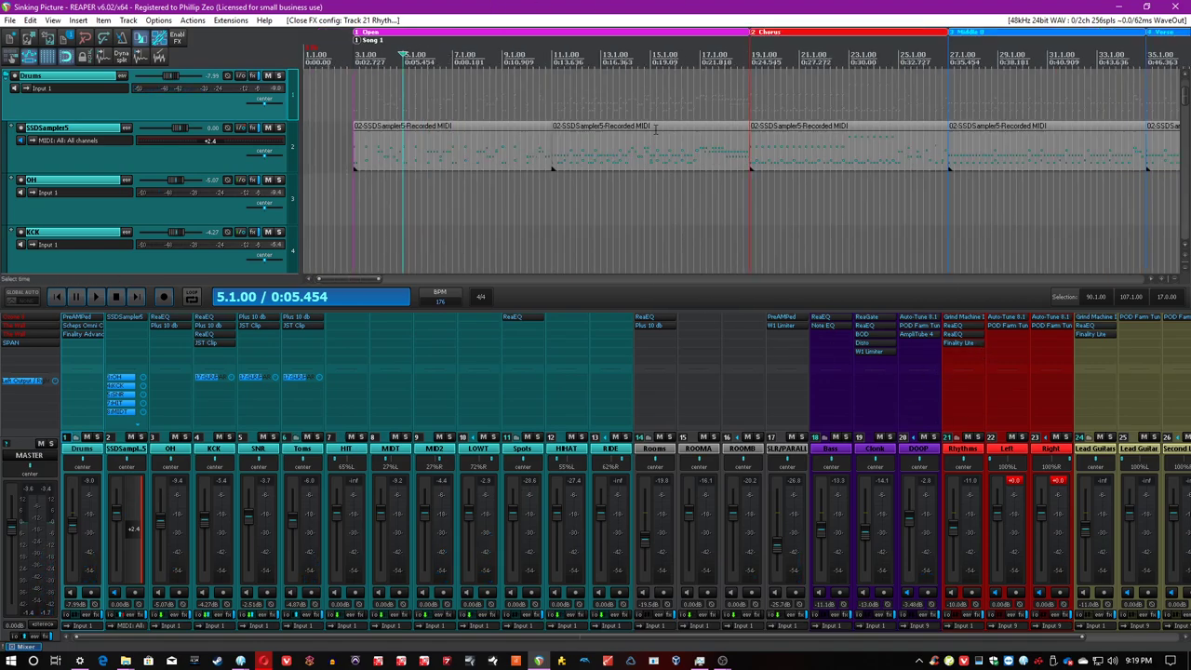
{"action": "left_click", "coordinate": [271, 436]}
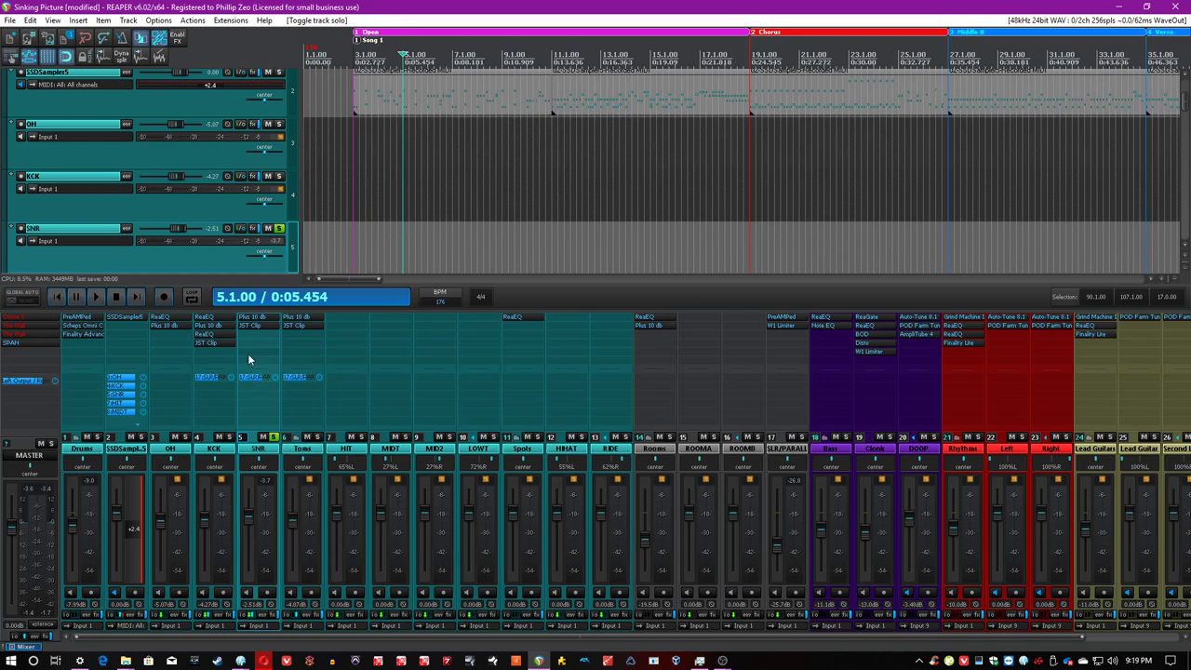
{"action": "left_click", "coordinate": [253, 317]}
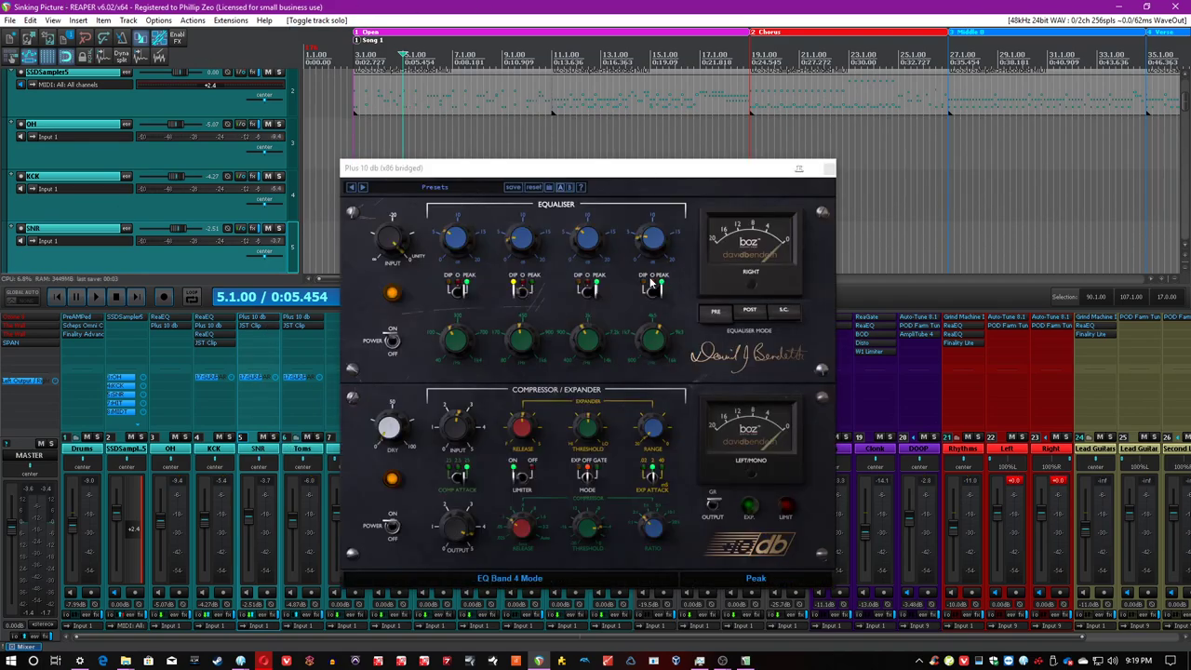
{"action": "key", "text": "space"}
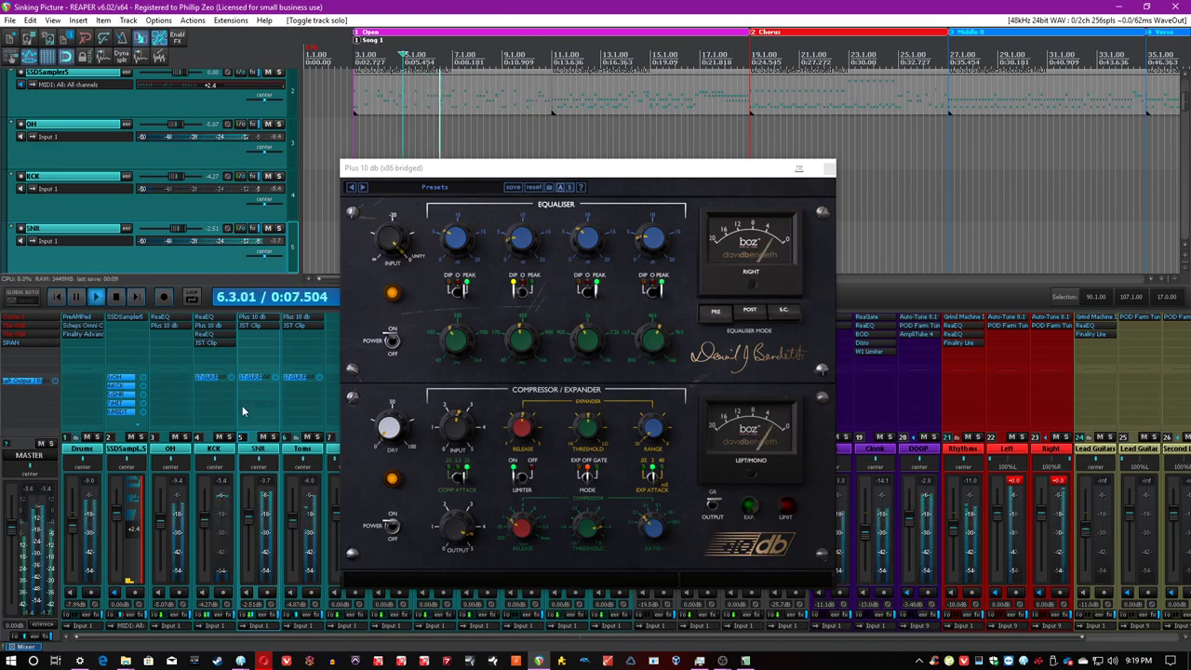
{"action": "left_click", "coordinate": [274, 437]}
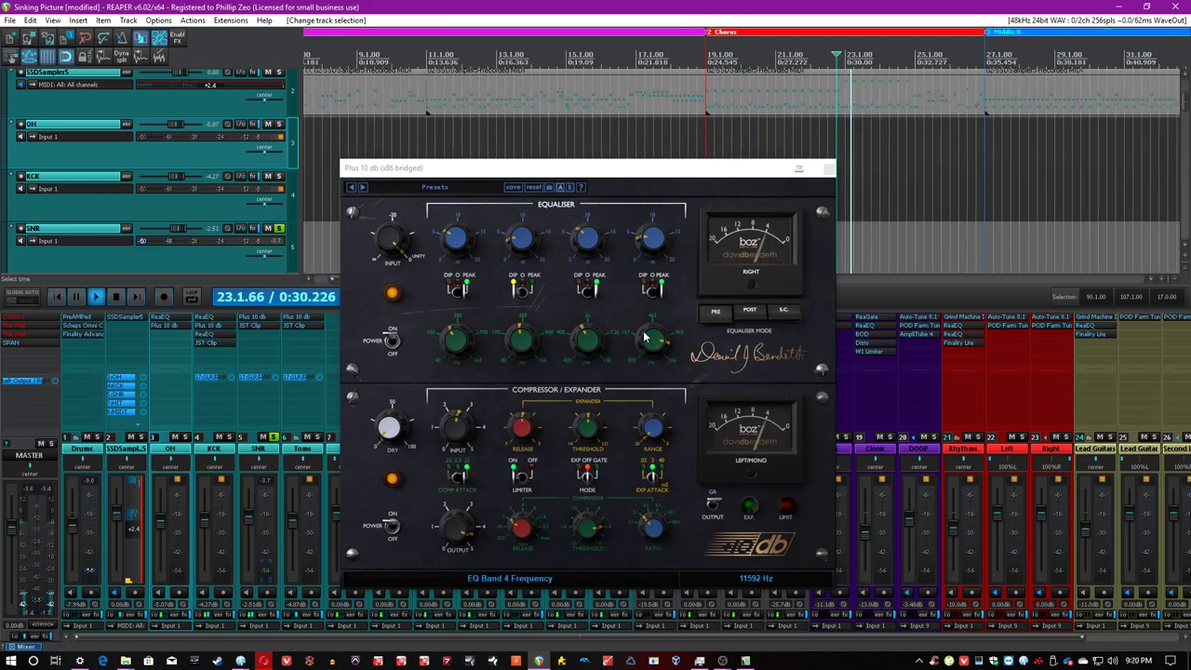
Set the snare's Plus 10 db EQ band 4 to 5326 Hz with a 4.95 dB boost.
{"action": "left_click", "coordinate": [644, 359]}
{"action": "left_click_drag", "start_coordinate": [643, 363], "coordinate": [633, 393]}
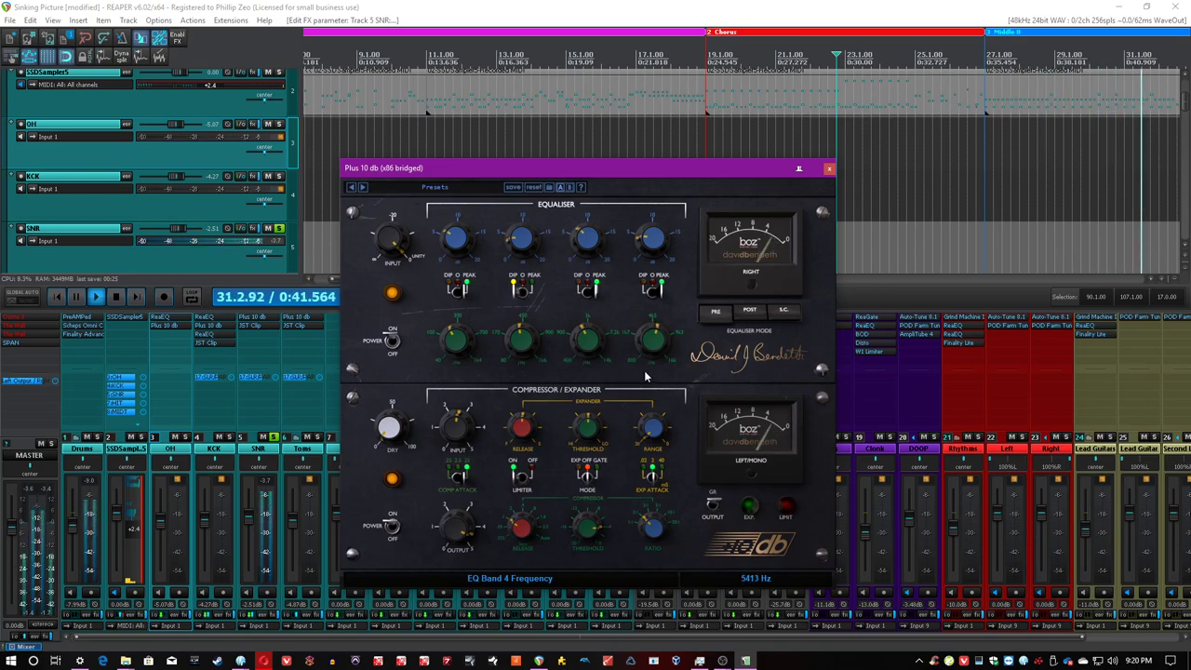
{"action": "left_click_drag", "start_coordinate": [650, 338], "coordinate": [649, 335]}
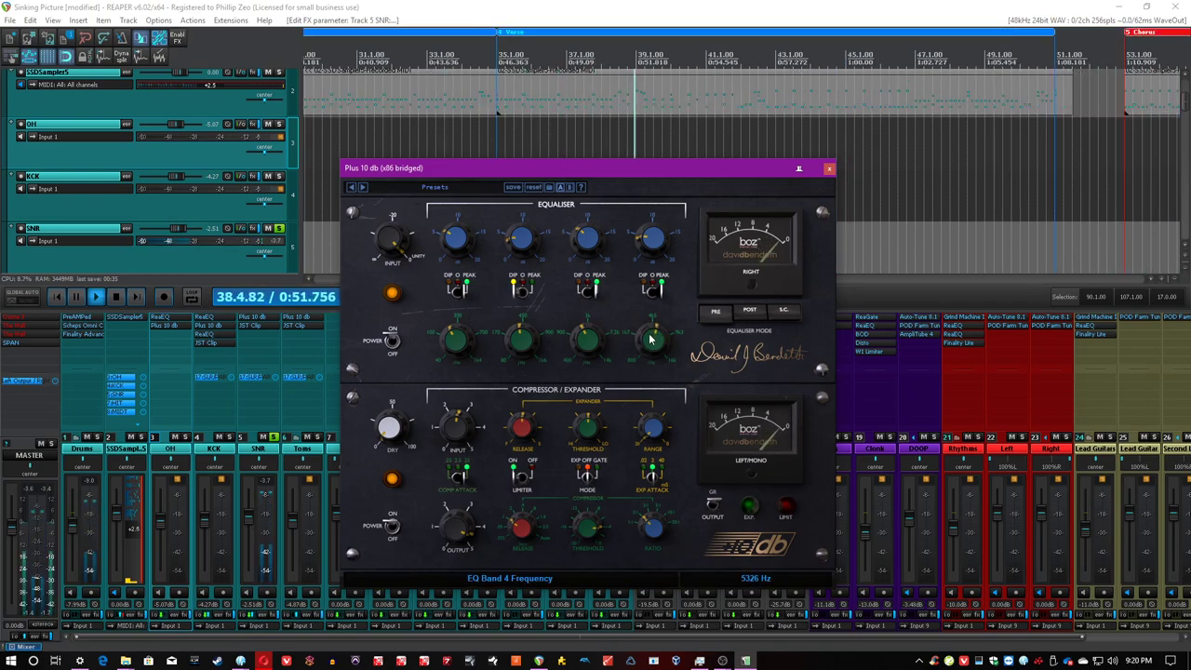
{"action": "mouse_move", "coordinate": [650, 249]}
{"action": "left_mouse_down"}
{"action": "mouse_move", "coordinate": [670, 169]}
{"action": "mouse_move", "coordinate": [661, 237]}
{"action": "left_mouse_up"}
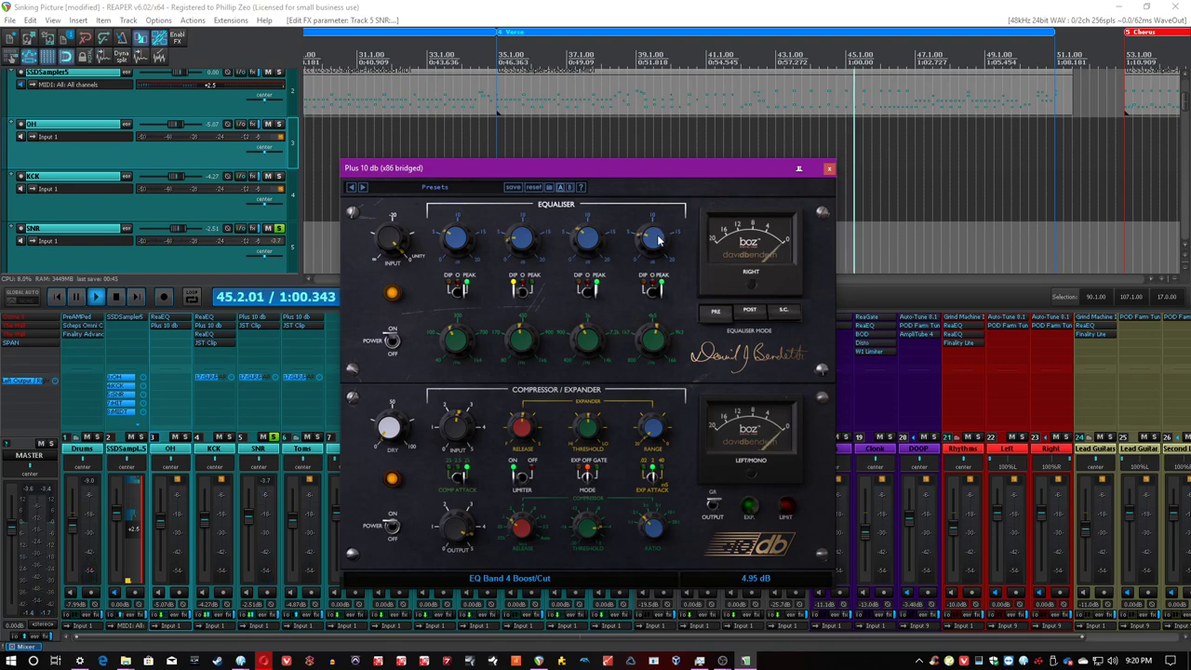
Replay the soloed snare from bar 22 and compare it with Plus 10 db's EQ band 4 bypassed and active.
{"action": "left_click", "coordinate": [574, 87]}
{"action": "key", "text": "space"}
{"action": "key", "text": "space"}
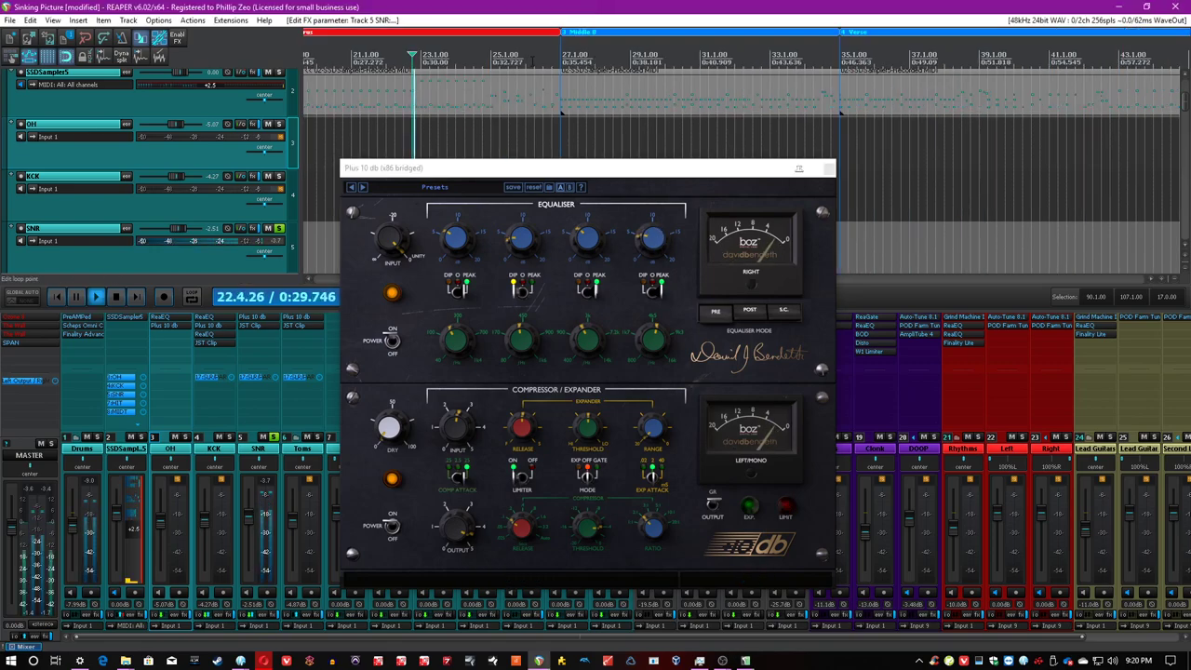
{"action": "left_click", "coordinate": [647, 294]}
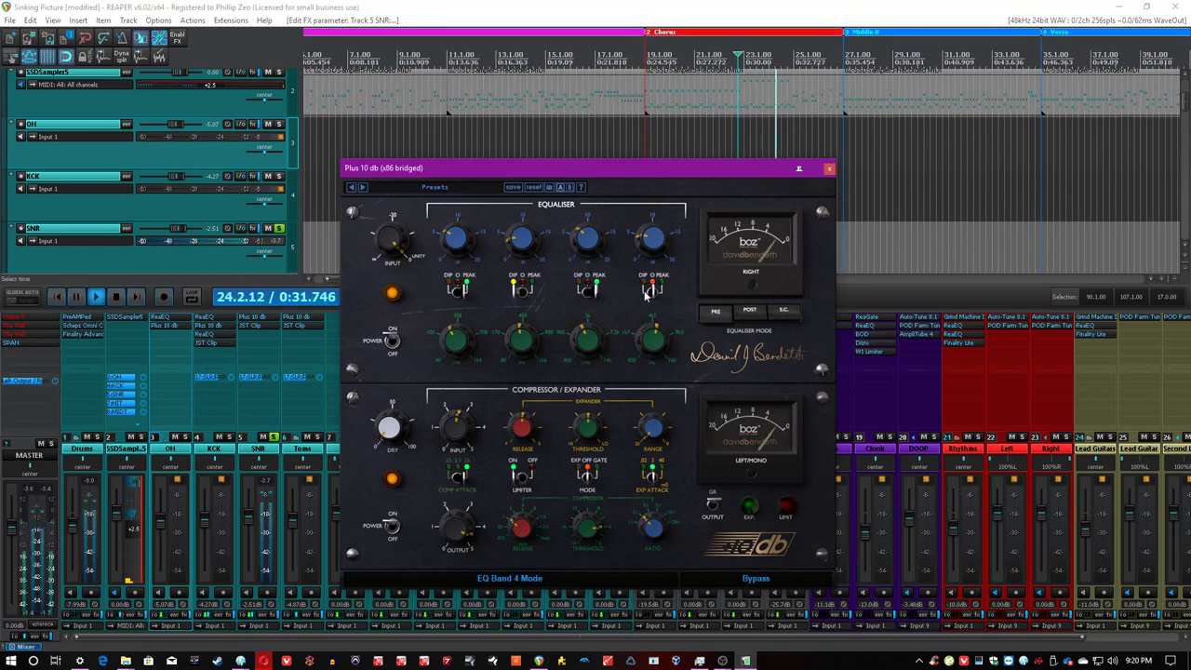
{"action": "left_click", "coordinate": [673, 6]}
{"action": "left_click", "coordinate": [653, 296]}
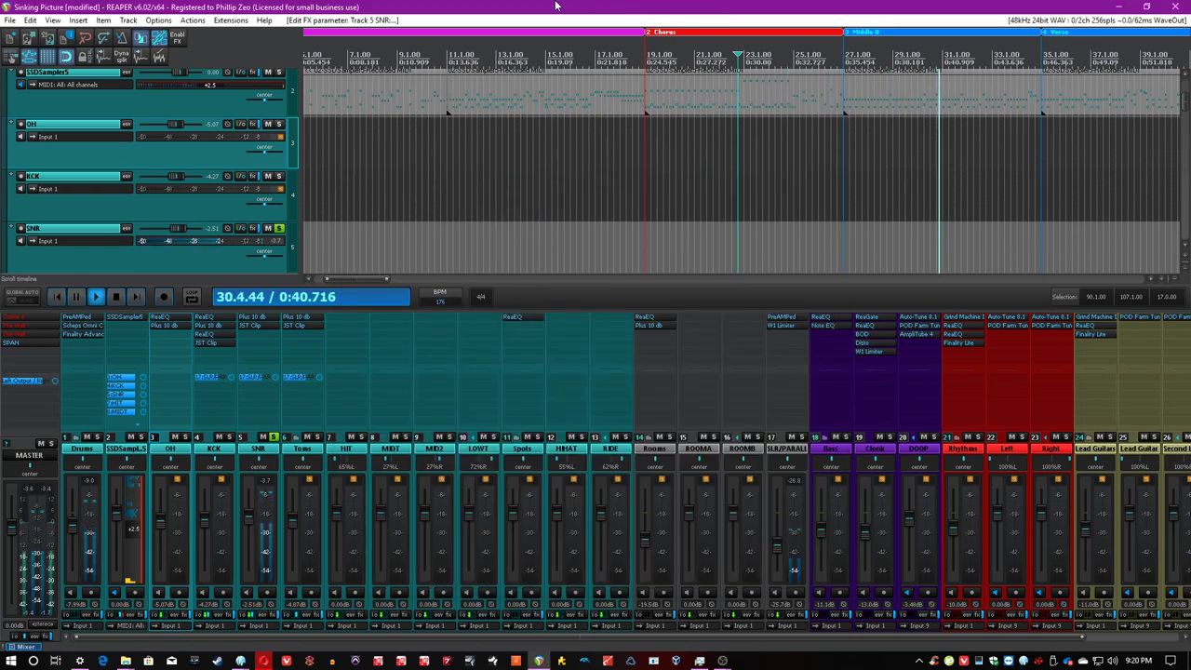
{"action": "key", "text": "space"}
Open the second ReaEQ on the KCK track and play the kick soloed from bar 12 instead of the snare.
{"action": "scroll", "coordinate": [597, 145], "scroll_direction": "down", "scroll_amount": 2}
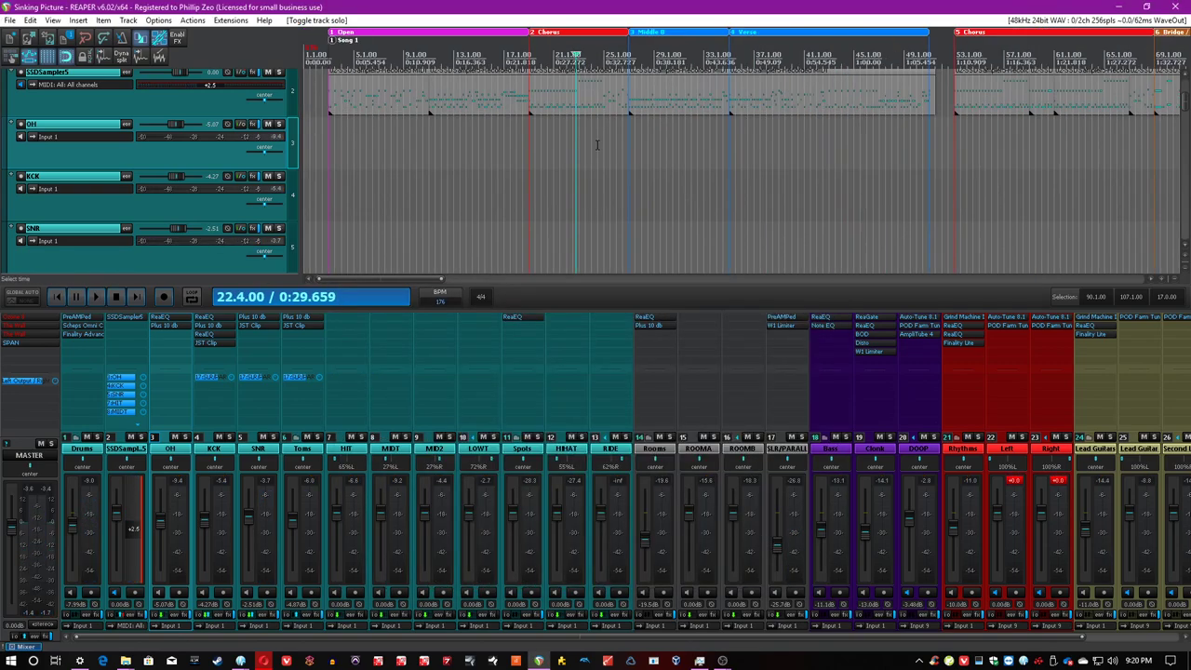
{"action": "left_click", "coordinate": [213, 334]}
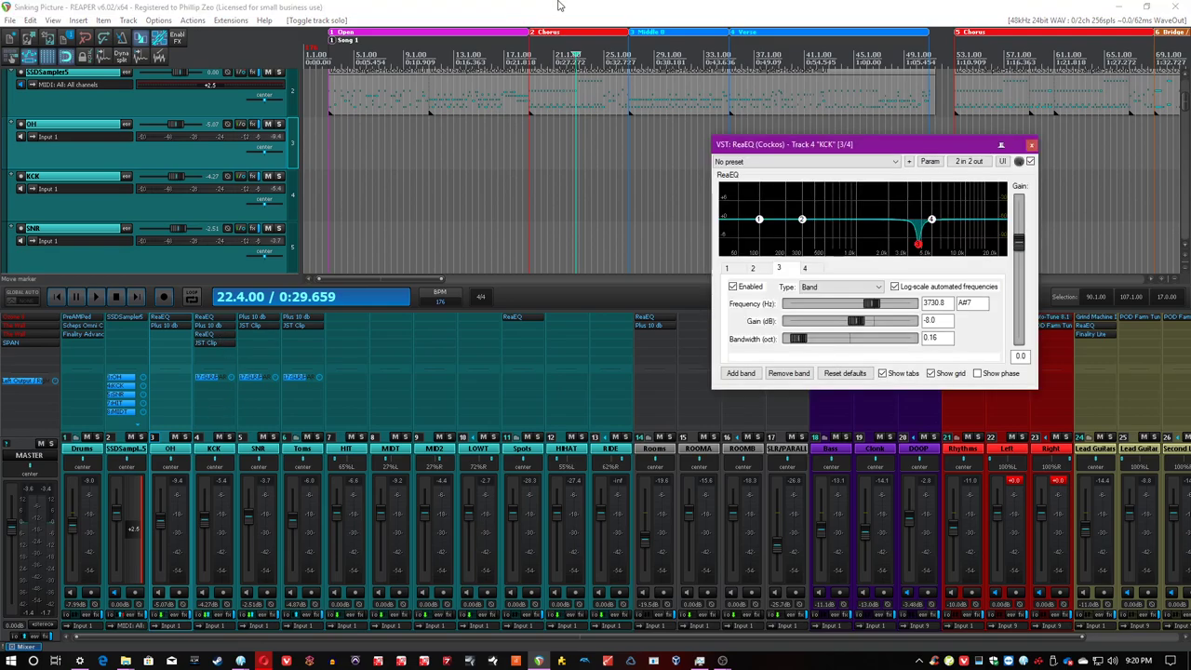
{"action": "left_click", "coordinate": [558, 5]}
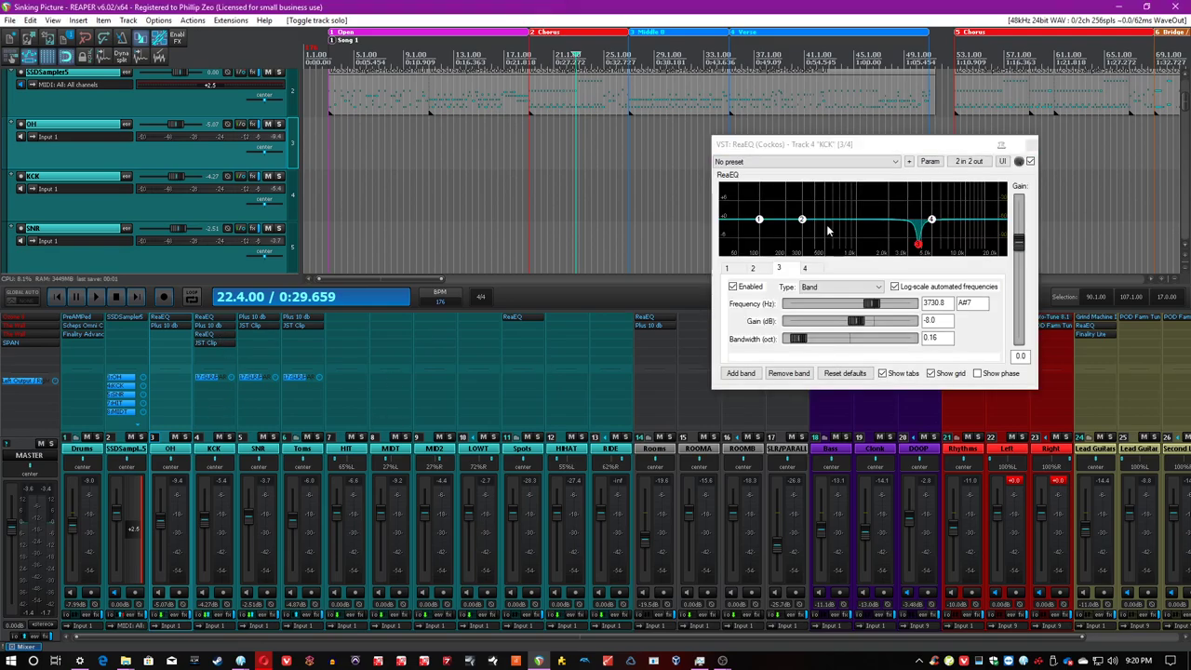
{"action": "left_click", "coordinate": [229, 438]}
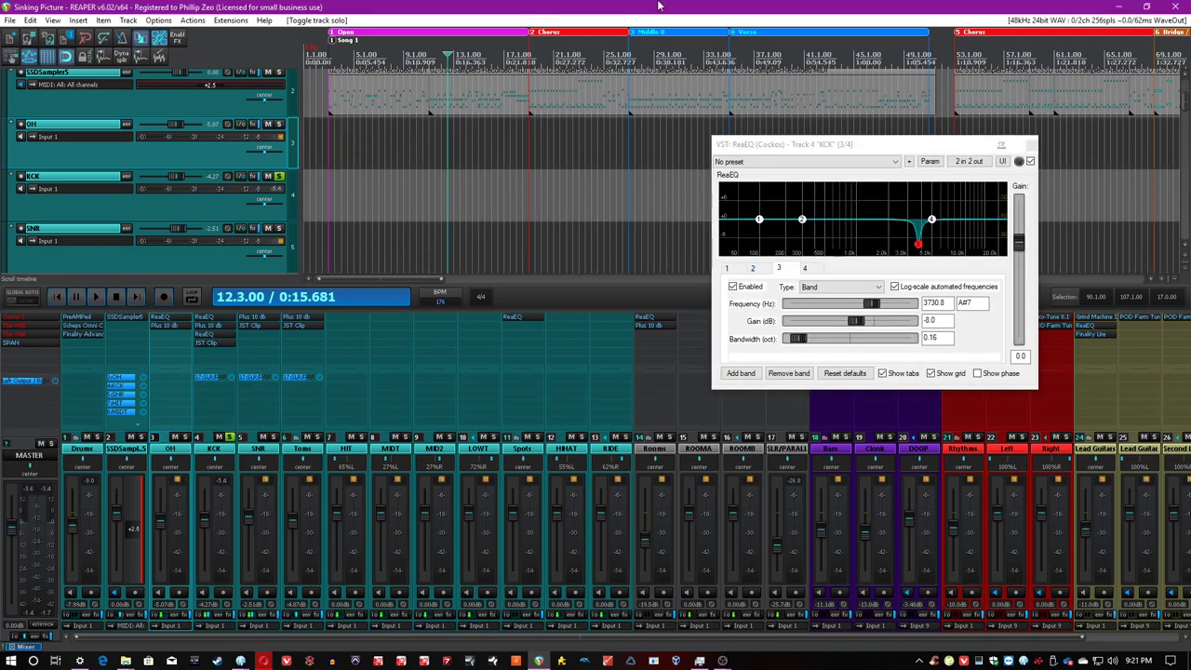
{"action": "key", "text": "space"}
Set band 2 of the kick's ReaEQ to 59.3 Hz with a 7.2 dB boost and a 0.71 octave bandwidth.
{"action": "left_click_drag", "start_coordinate": [802, 219], "coordinate": [740, 212]}
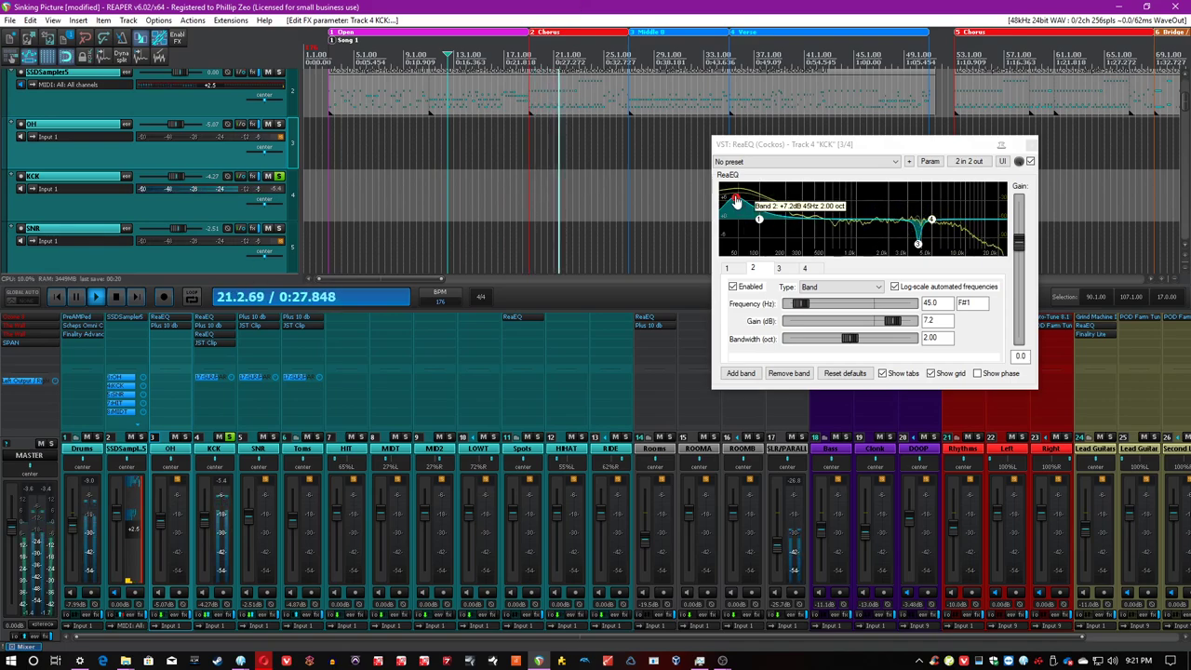
{"action": "left_click_drag", "start_coordinate": [736, 199], "coordinate": [743, 200]}
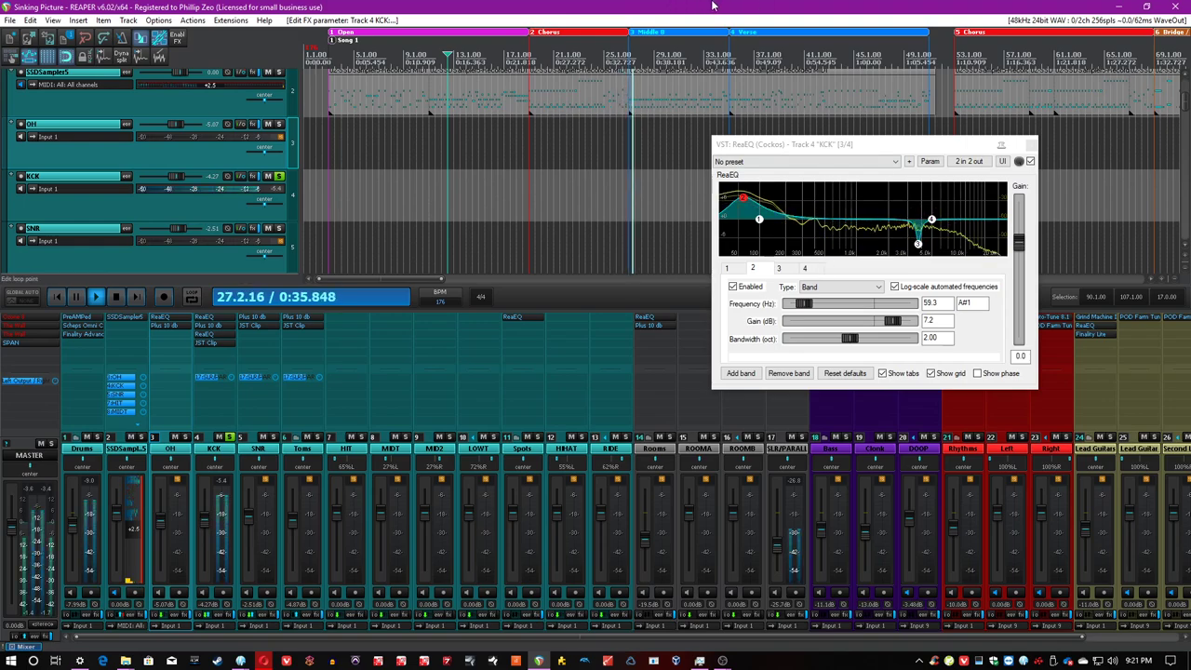
{"action": "left_click_drag", "start_coordinate": [849, 338], "coordinate": [821, 348]}
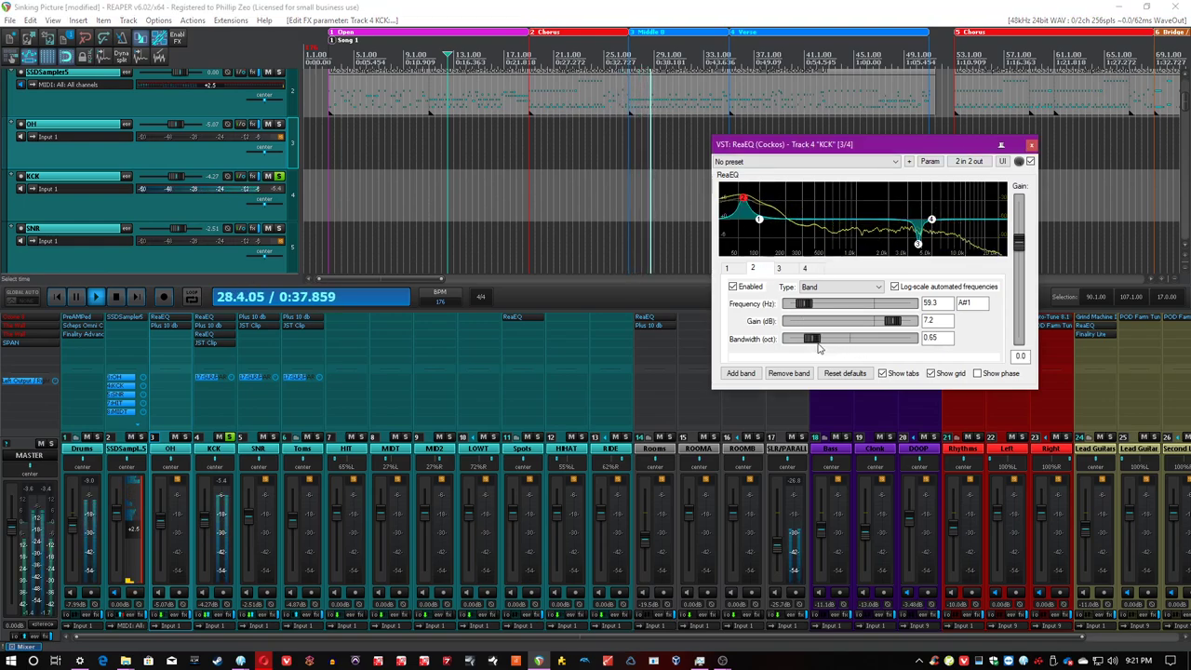
Compare the soloed kick with its ReaEQ bypassed and active, leaving the EQ active, and stop playback.
{"action": "left_click", "coordinate": [715, 31]}
{"action": "left_click", "coordinate": [1030, 161]}
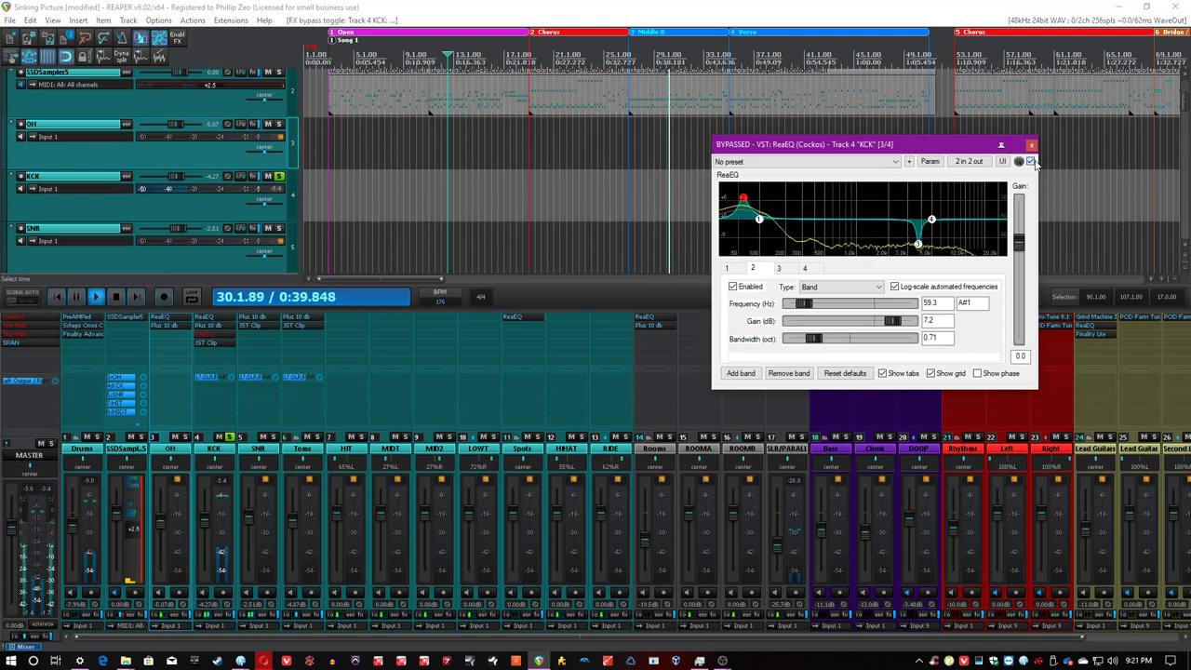
{"action": "left_click", "coordinate": [1030, 161]}
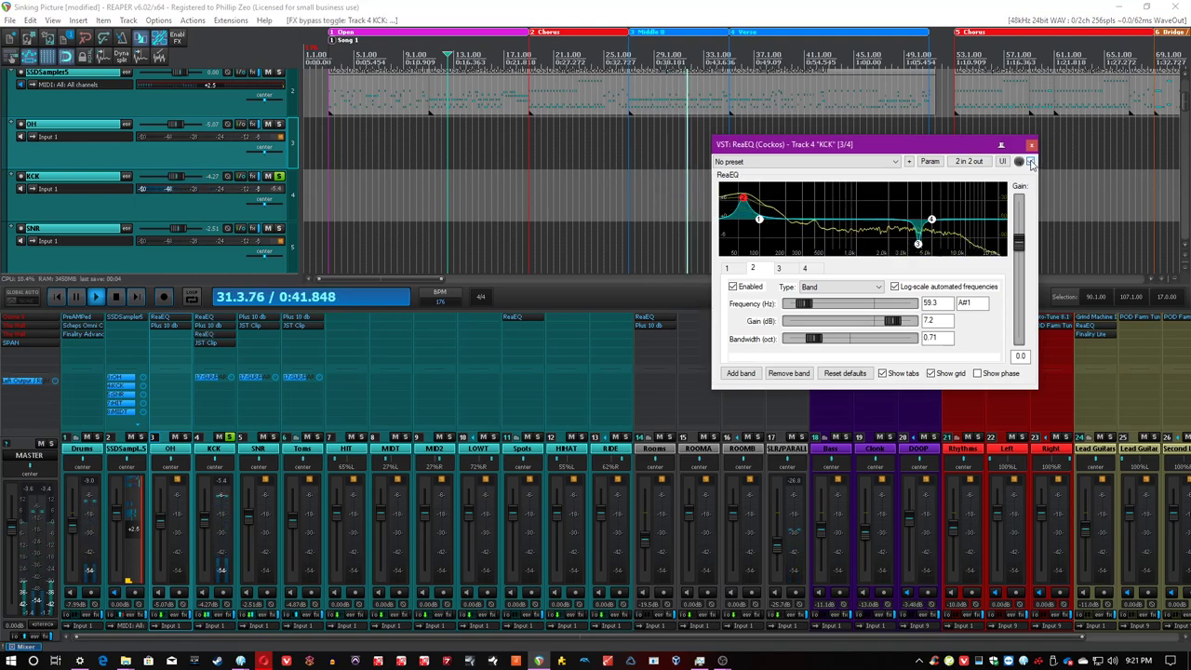
{"action": "left_click", "coordinate": [459, 133]}
{"action": "key", "text": "space"}
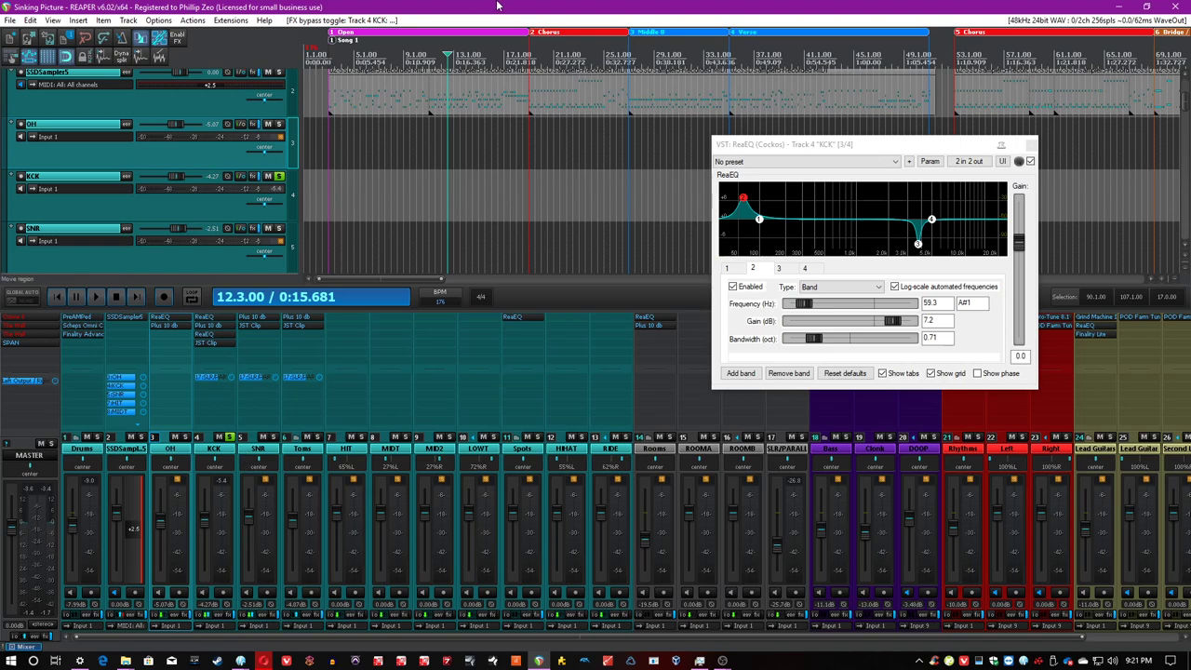
Close the kick's ReaEQ and play the full mix from bar 12 with the KCK track unsoloed.
{"action": "left_click", "coordinate": [1031, 144]}
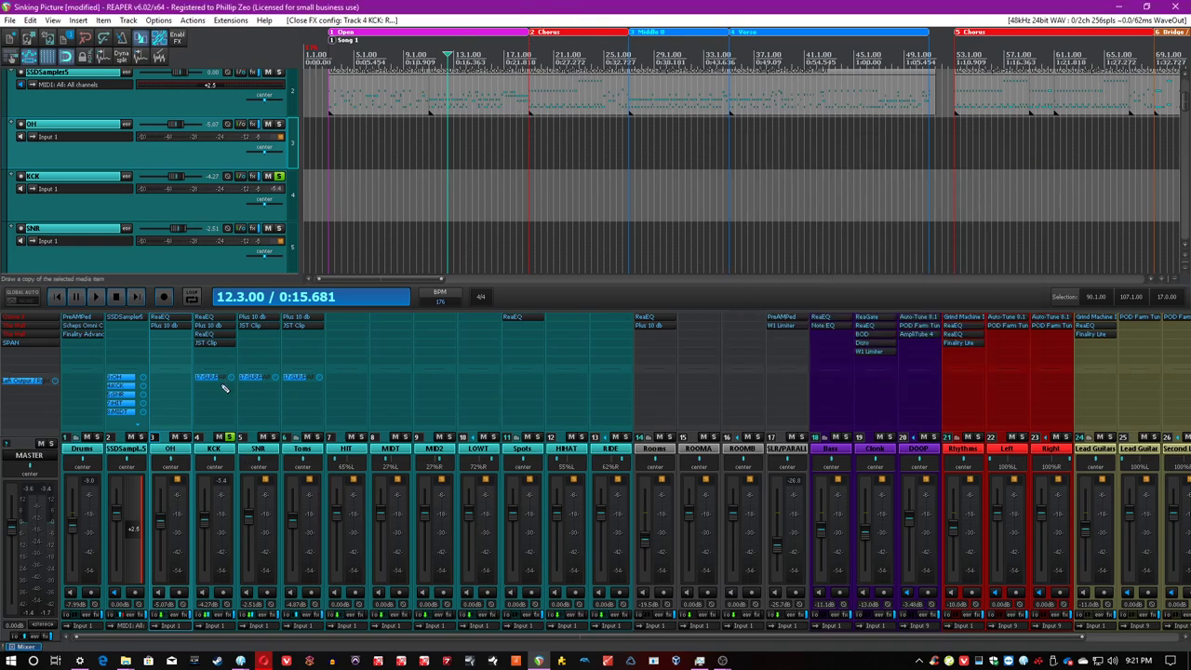
{"action": "left_click", "coordinate": [230, 438]}
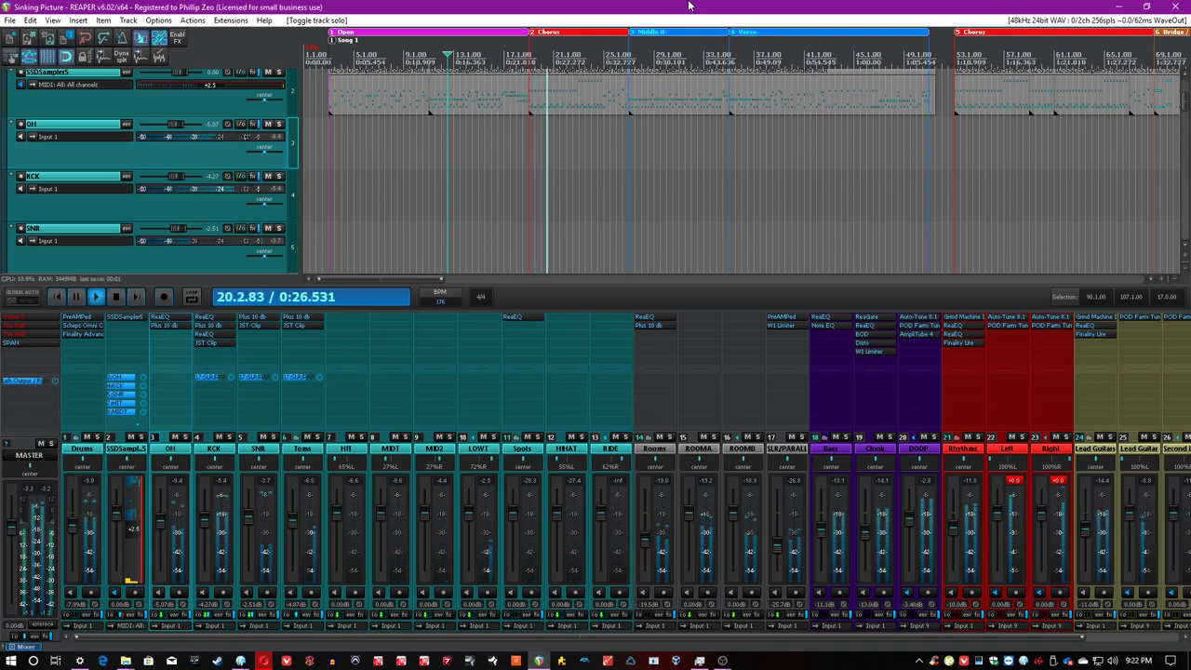
{"action": "key", "text": "space"}
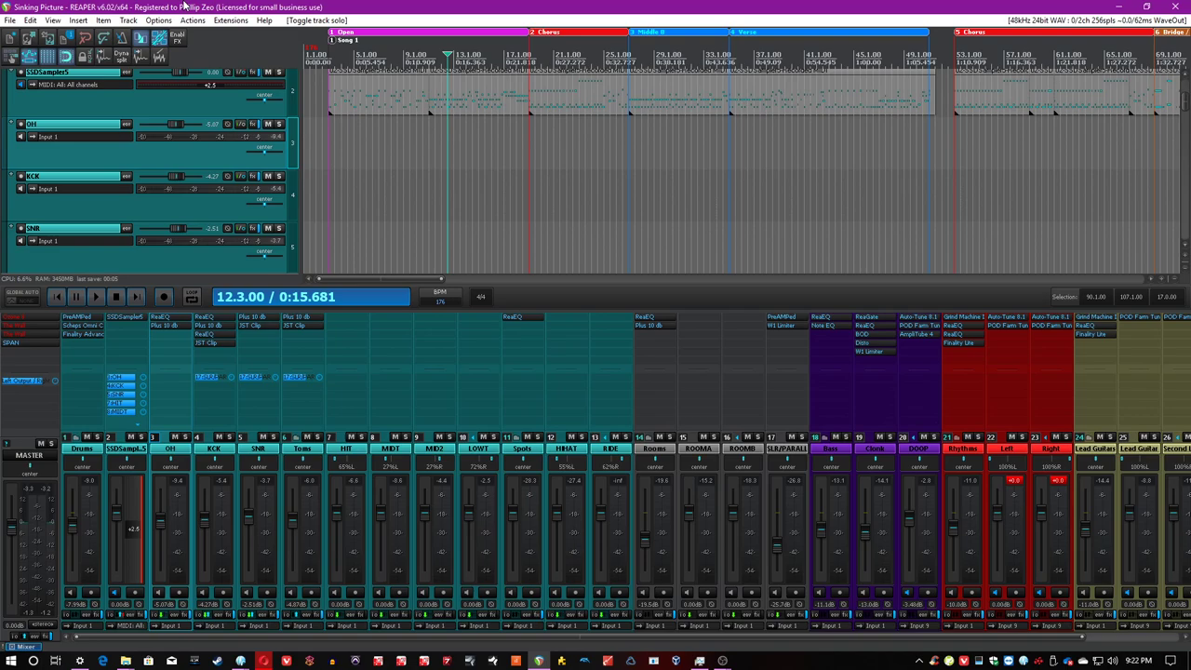
Reset the peak level reading on the SSDSampler5 track's meter, keeping its MIDI input.
{"action": "left_click", "coordinate": [219, 84]}
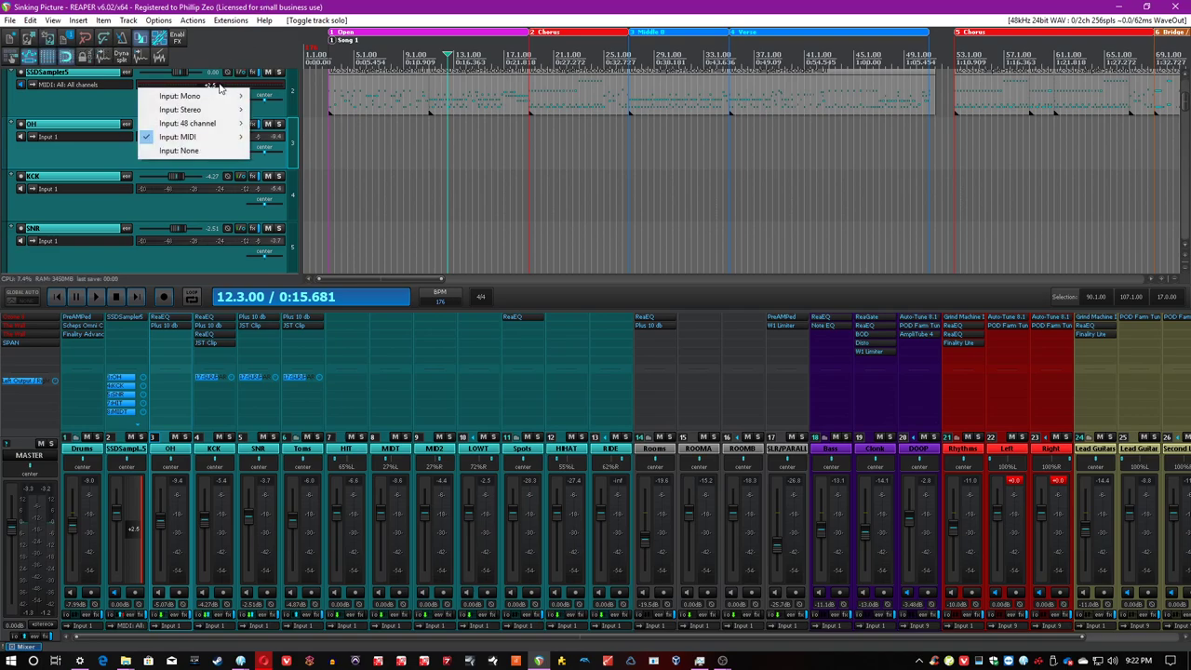
{"action": "left_click", "coordinate": [217, 84]}
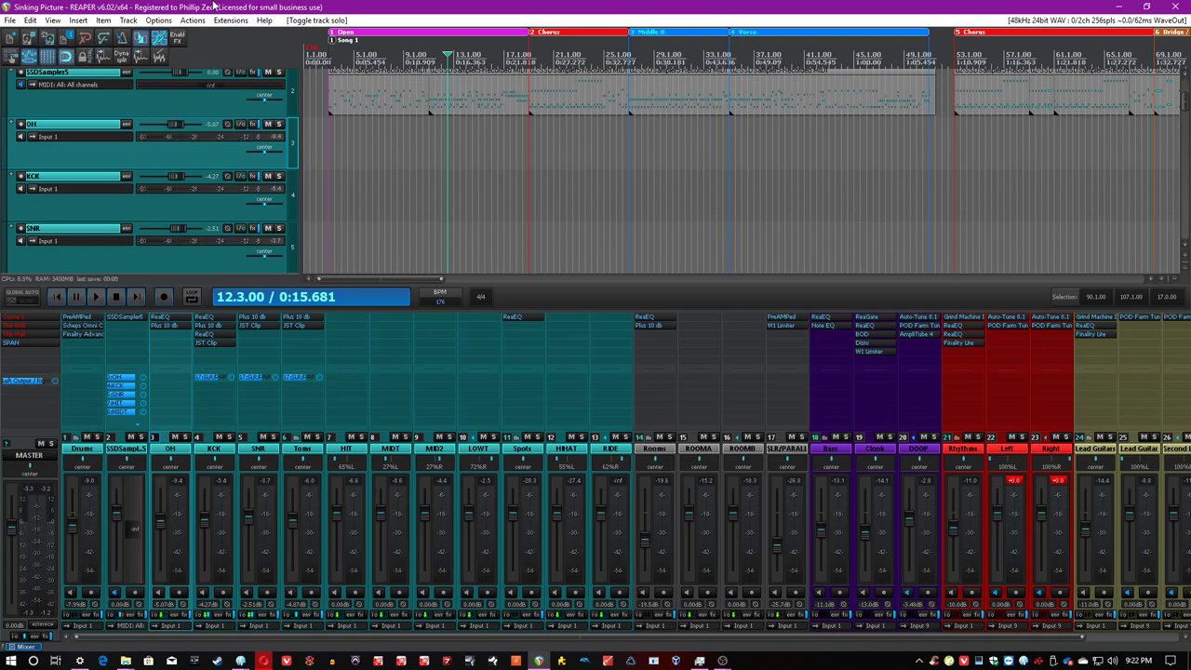